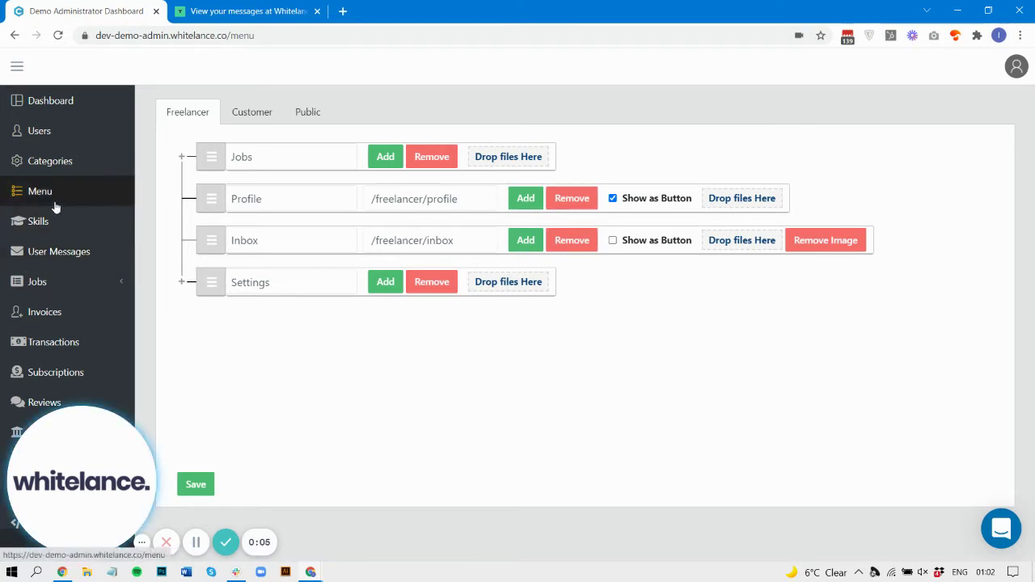
# Step: Look at the freelancer inbox, then review the Customer and Public menu items in the editor
pyautogui.click(211, 7)
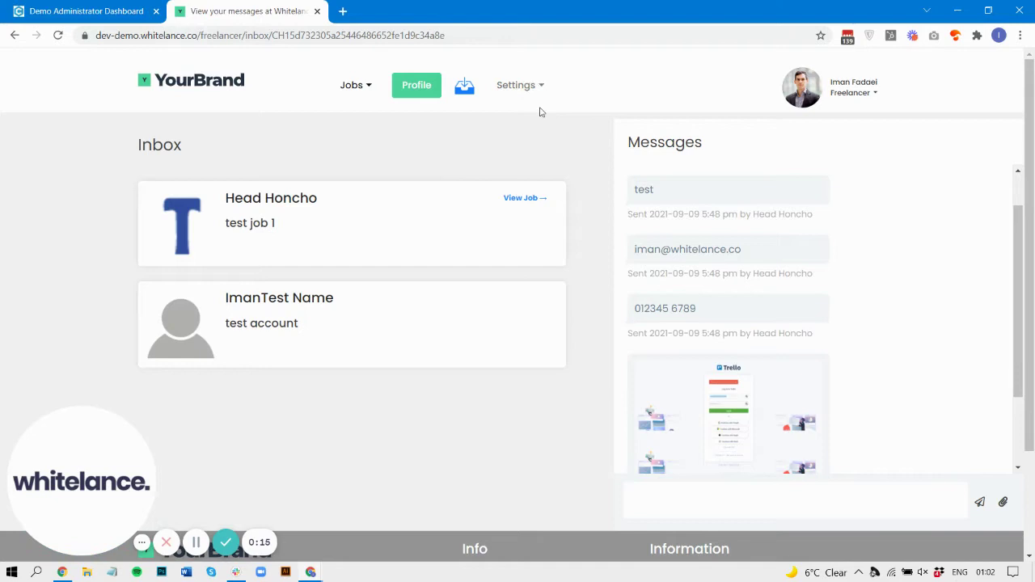
pyautogui.click(101, 7)
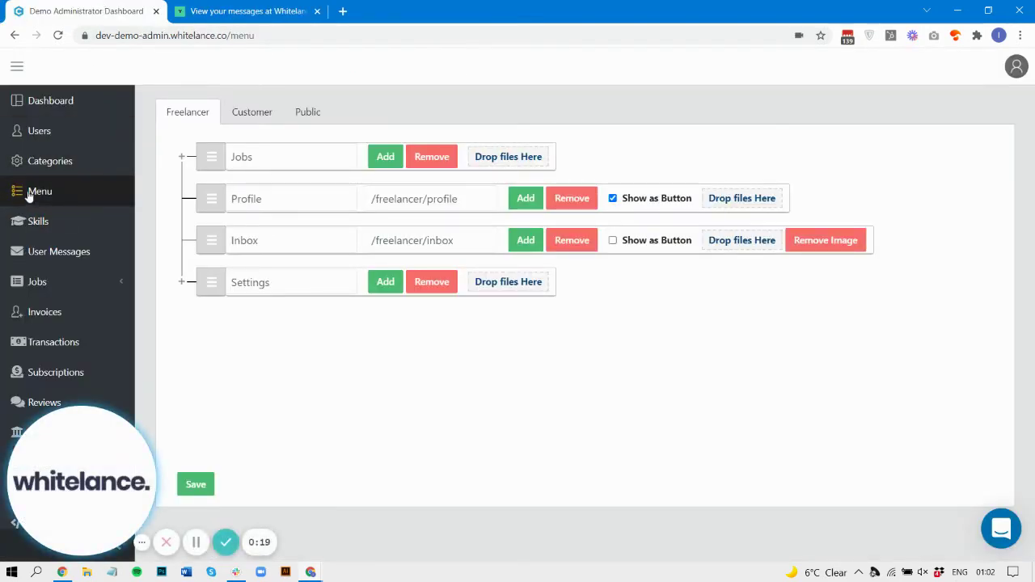
pyautogui.click(261, 118)
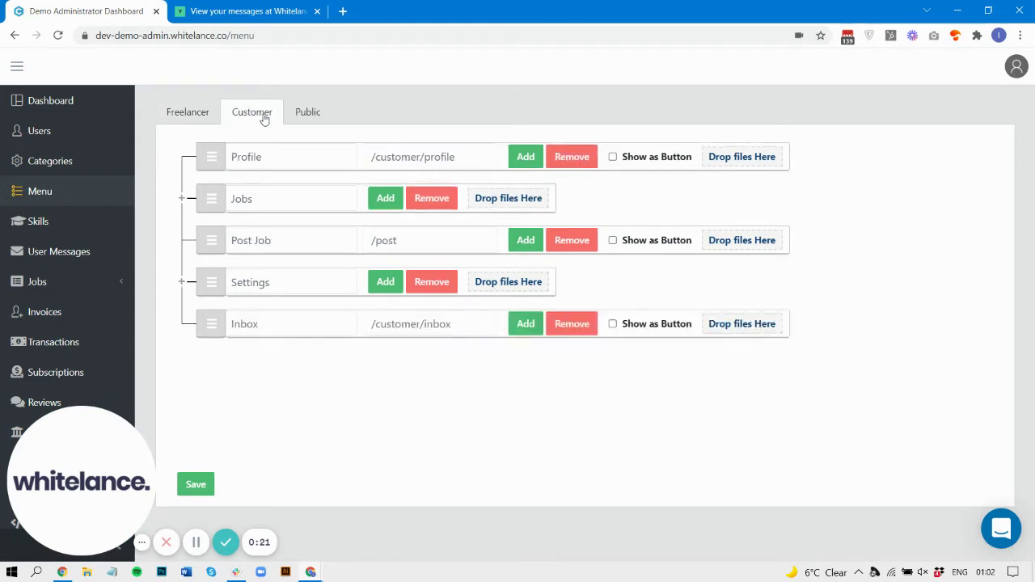
pyautogui.click(321, 119)
pyautogui.click(192, 117)
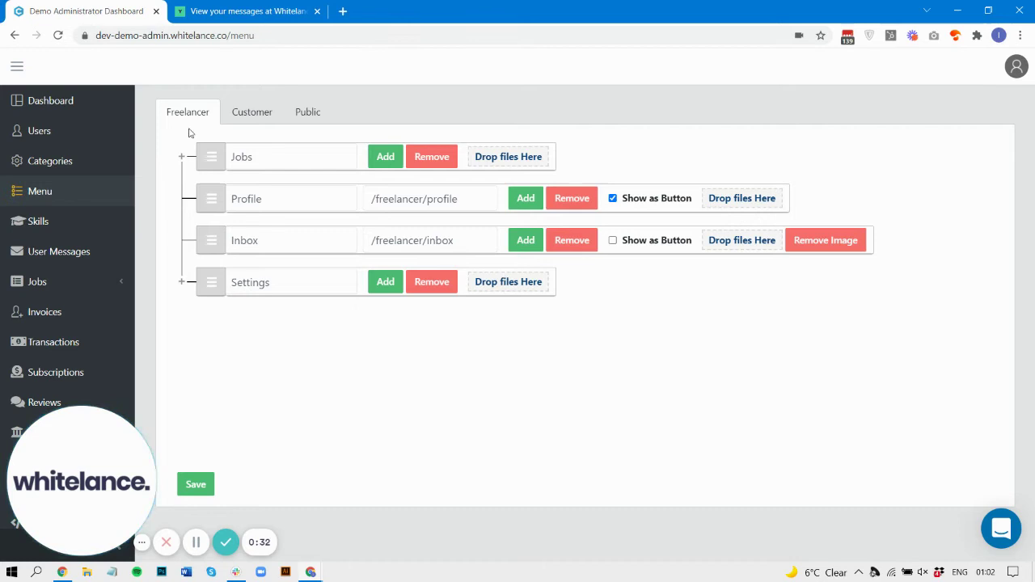
# Step: Check the site's account menu, compare the Customer and Public menus again, and return to the inbox
pyautogui.click(237, 6)
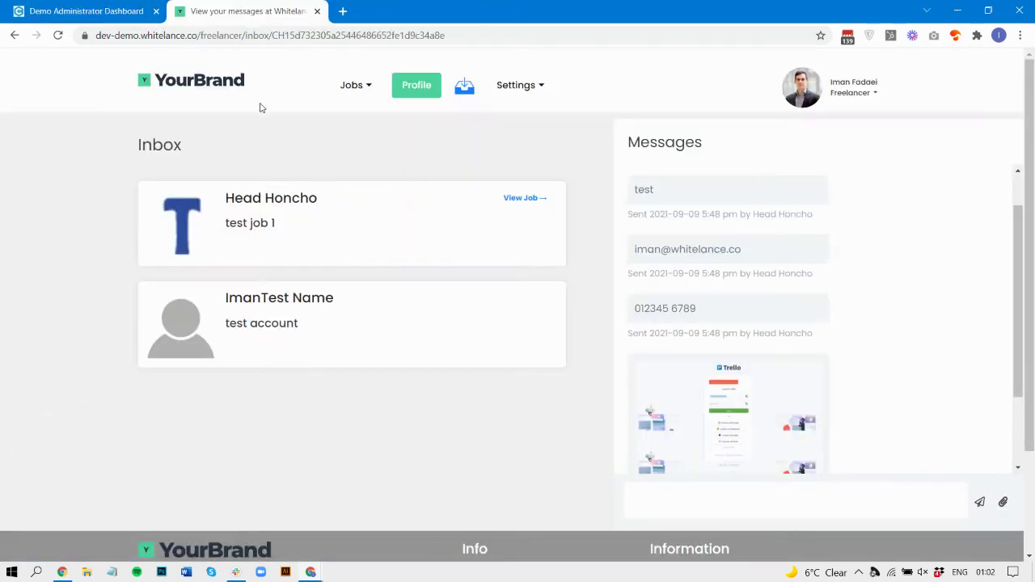
pyautogui.click(854, 101)
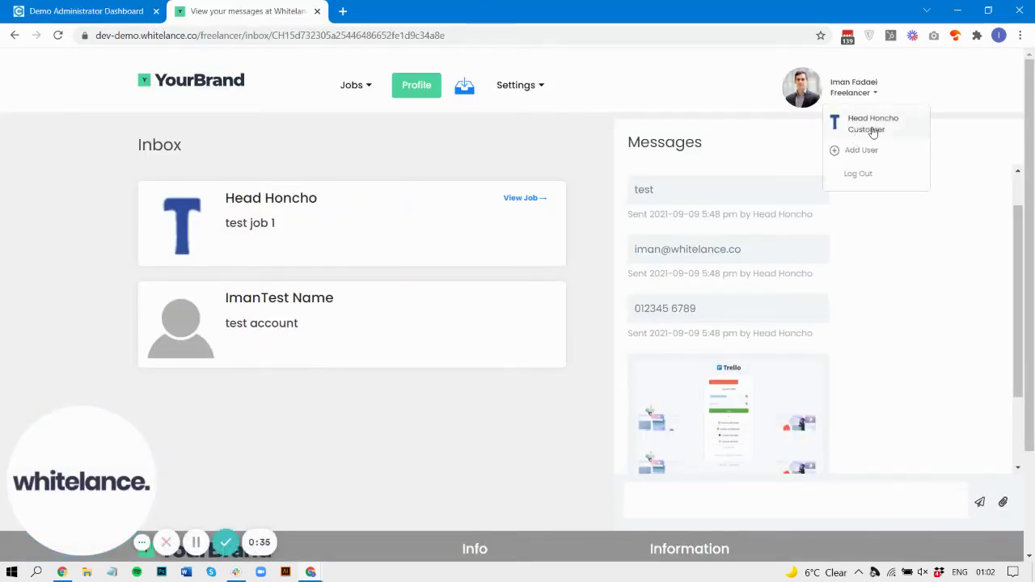
pyautogui.click(88, 11)
pyautogui.click(250, 112)
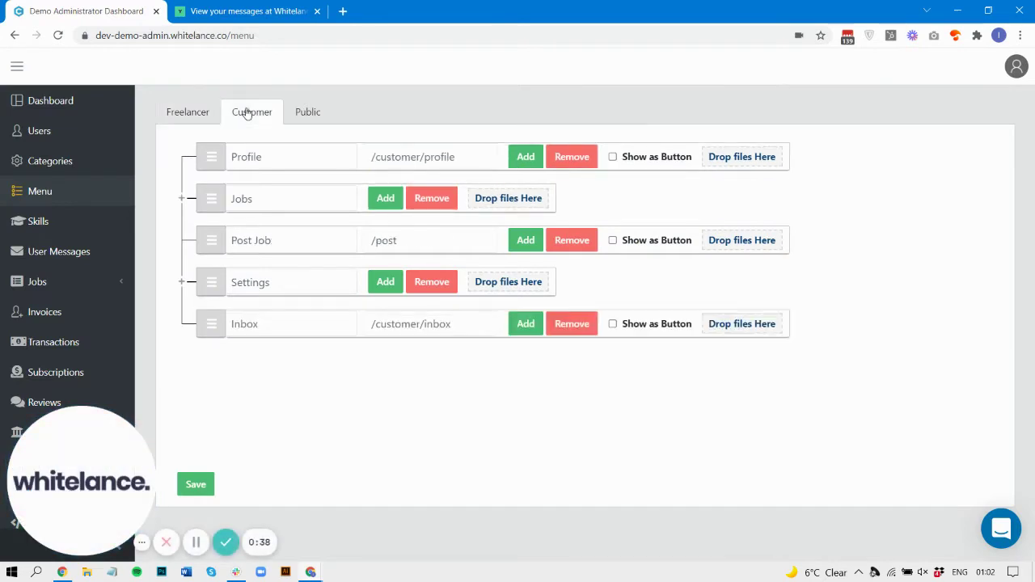
pyautogui.click(322, 117)
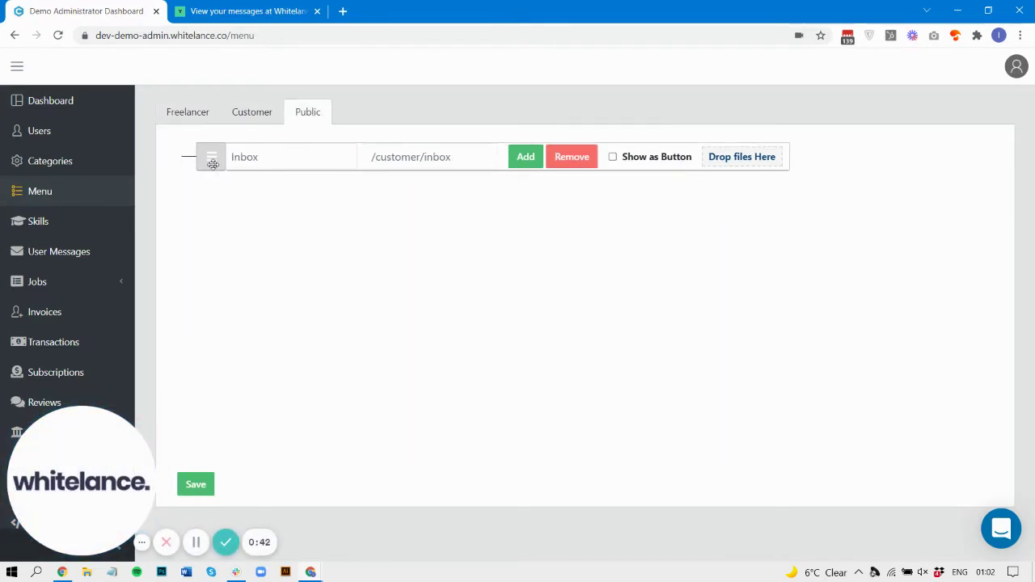
pyautogui.click(184, 113)
pyautogui.click(254, 11)
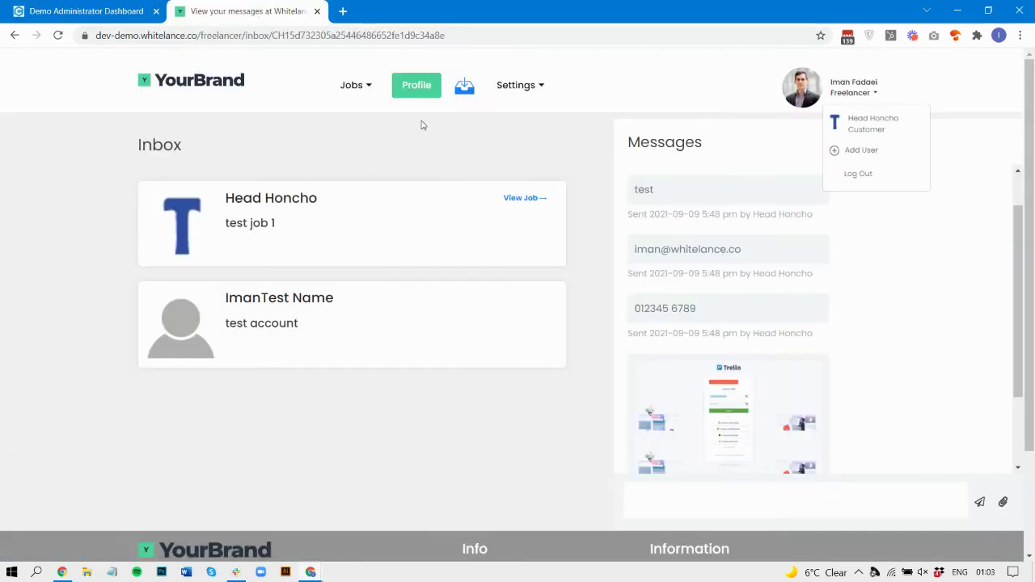
# Step: Move Profile above Jobs in the Freelancer menu, save, and reload the site to confirm
pyautogui.click(81, 11)
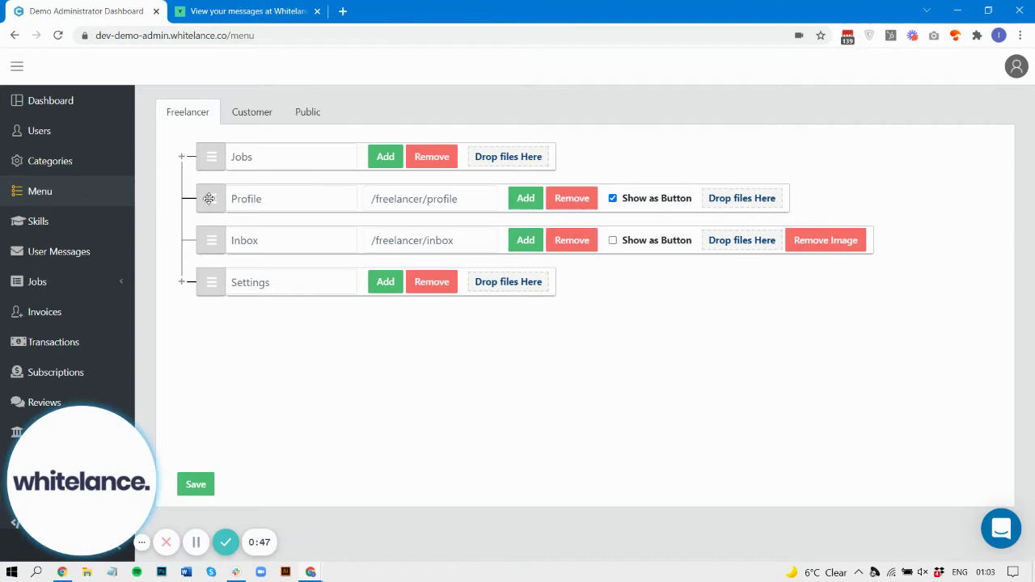
pyautogui.moveTo(208, 198); pyautogui.dragTo(214, 157)
pyautogui.click(200, 485)
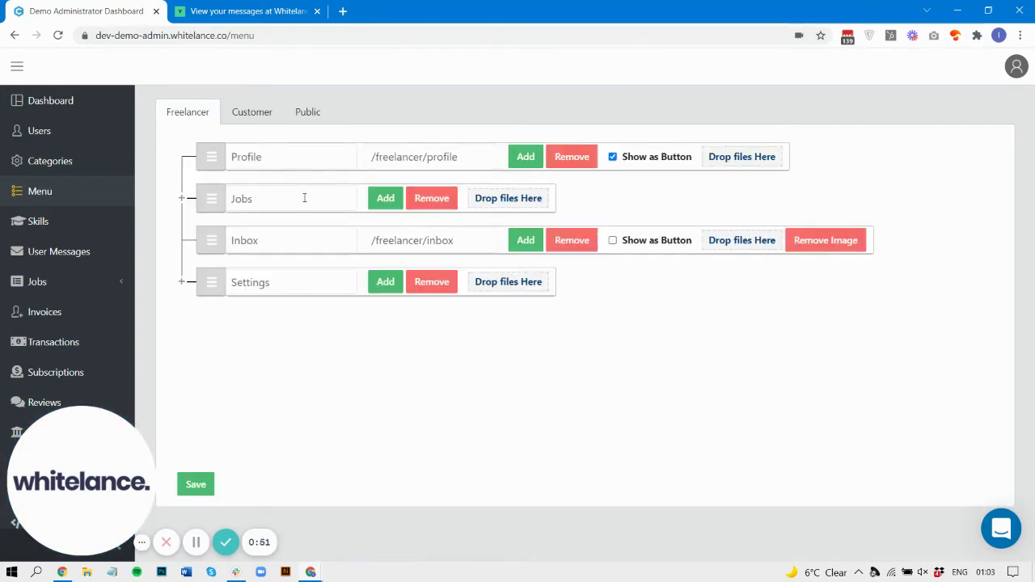
pyautogui.click(271, 7)
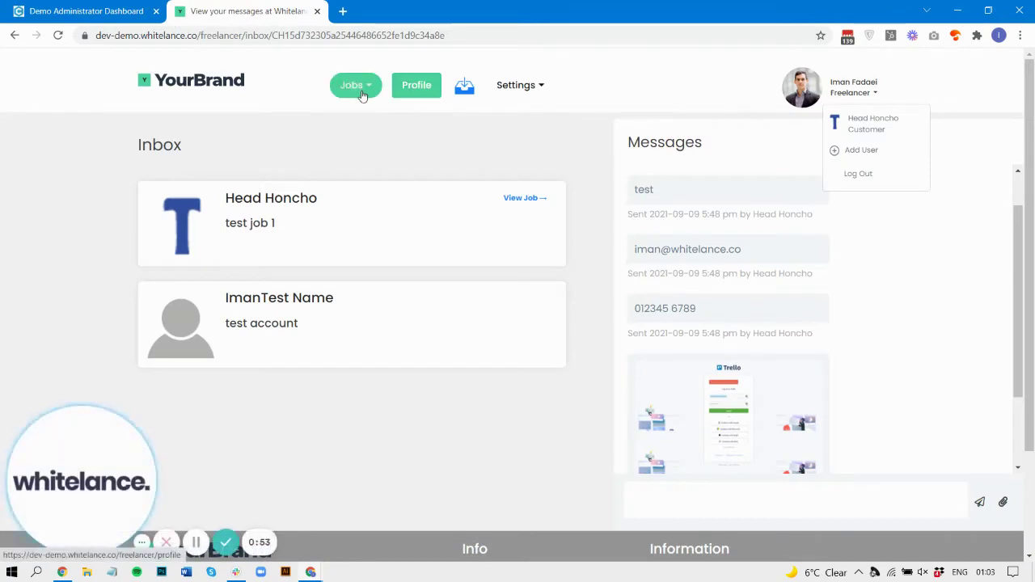
pyautogui.click(57, 37)
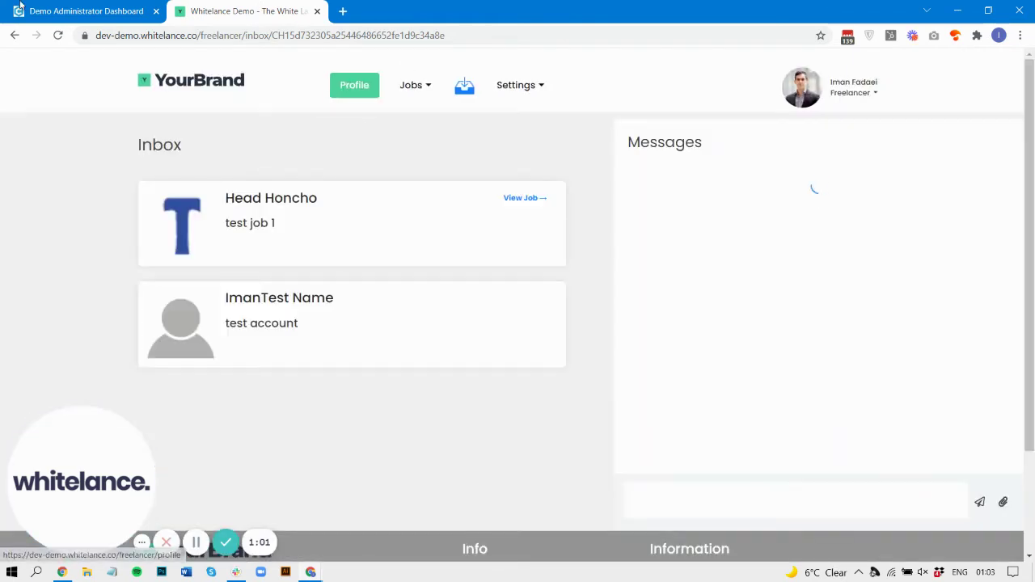
pyautogui.click(20, 8)
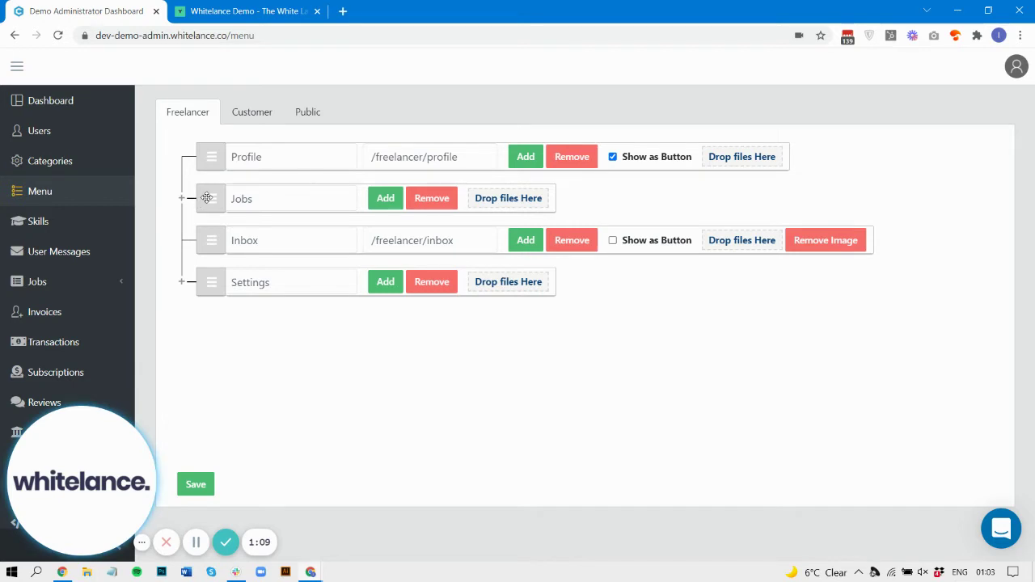
# Step: Expand Jobs, lift Proposals out to the top level between Jobs and Inbox, save, and reload the site
pyautogui.moveTo(206, 197)
pyautogui.mouseDown()
pyautogui.moveTo(289, 202)
pyautogui.moveTo(206, 201)
pyautogui.mouseUp()
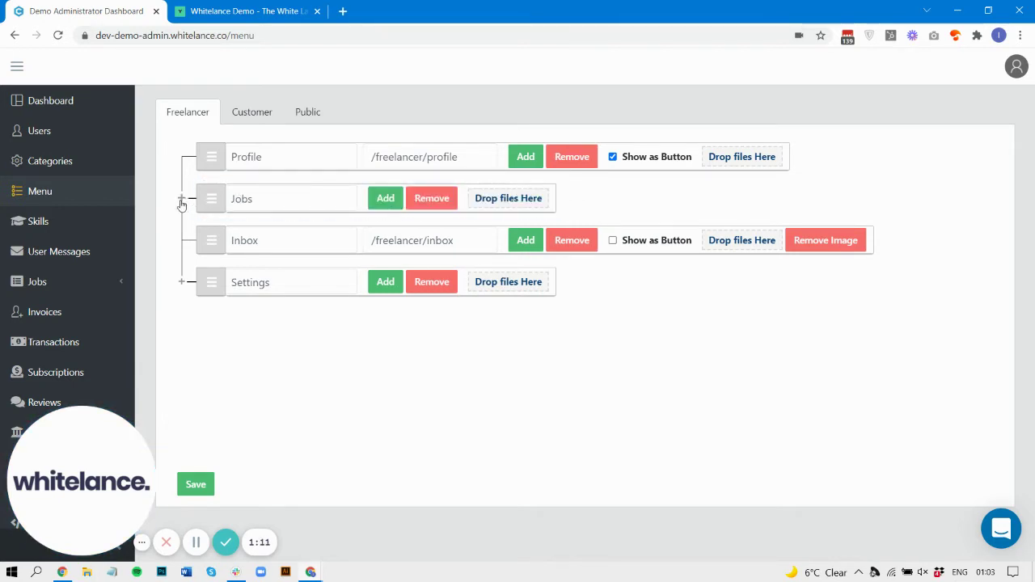
pyautogui.click(182, 199)
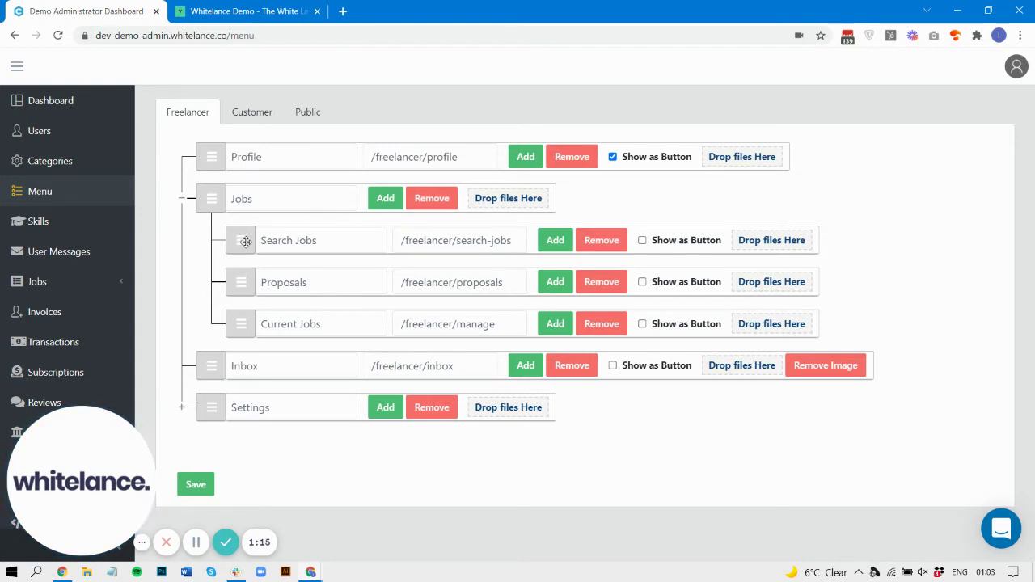
pyautogui.moveTo(245, 248); pyautogui.dragTo(244, 287)
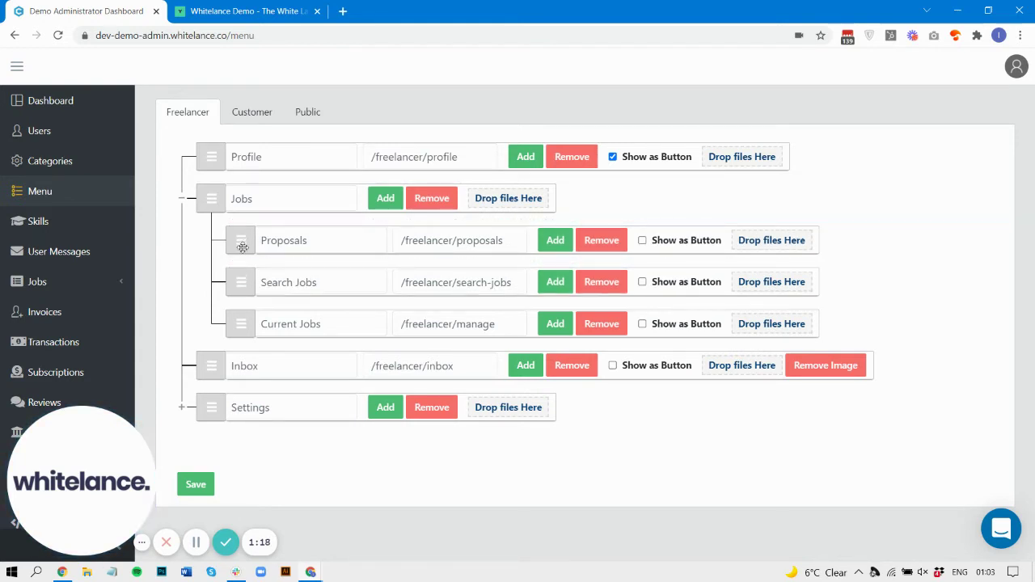
pyautogui.moveTo(242, 244); pyautogui.dragTo(191, 251)
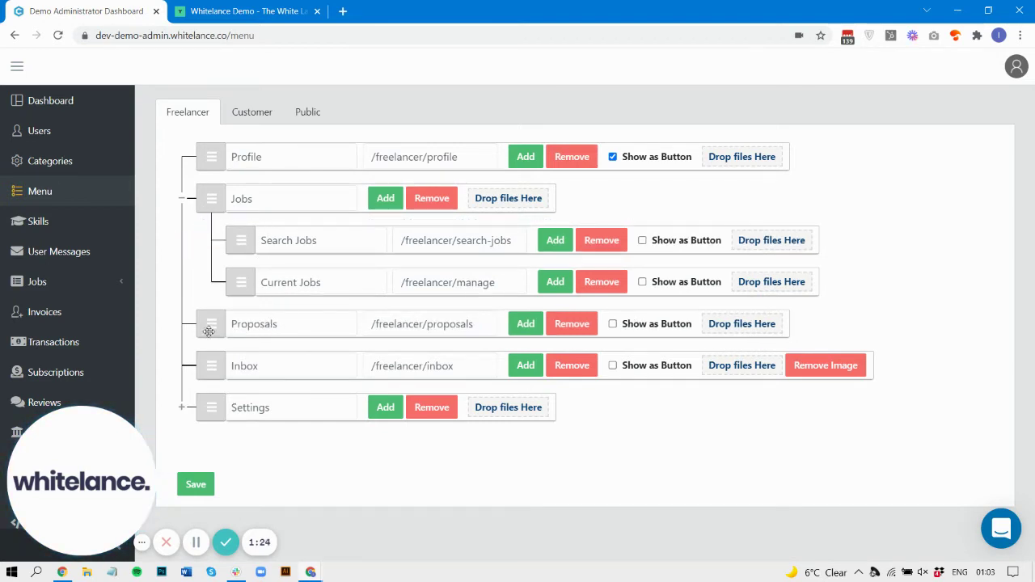
pyautogui.click(195, 483)
pyautogui.click(261, 11)
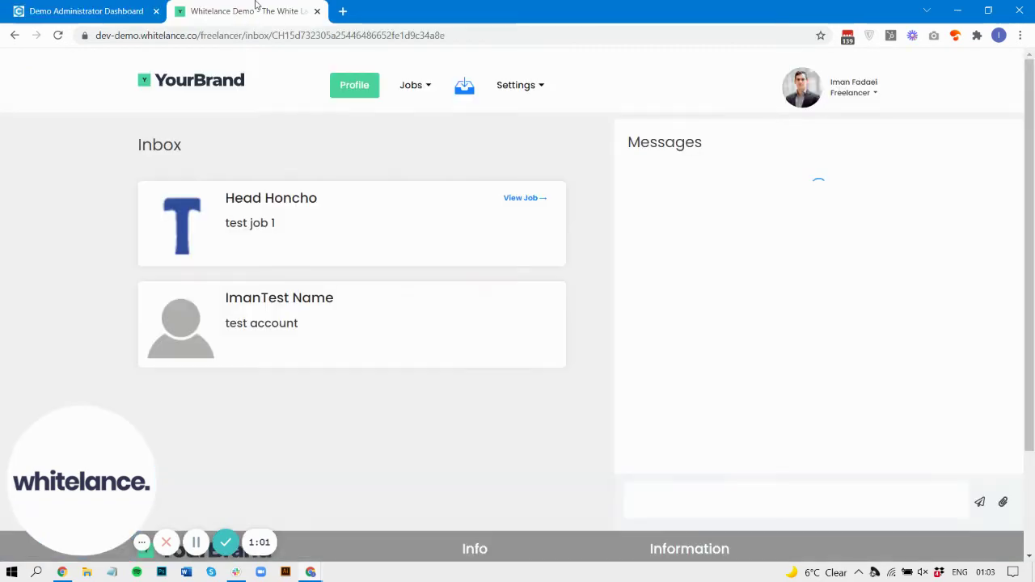
pyautogui.click(59, 35)
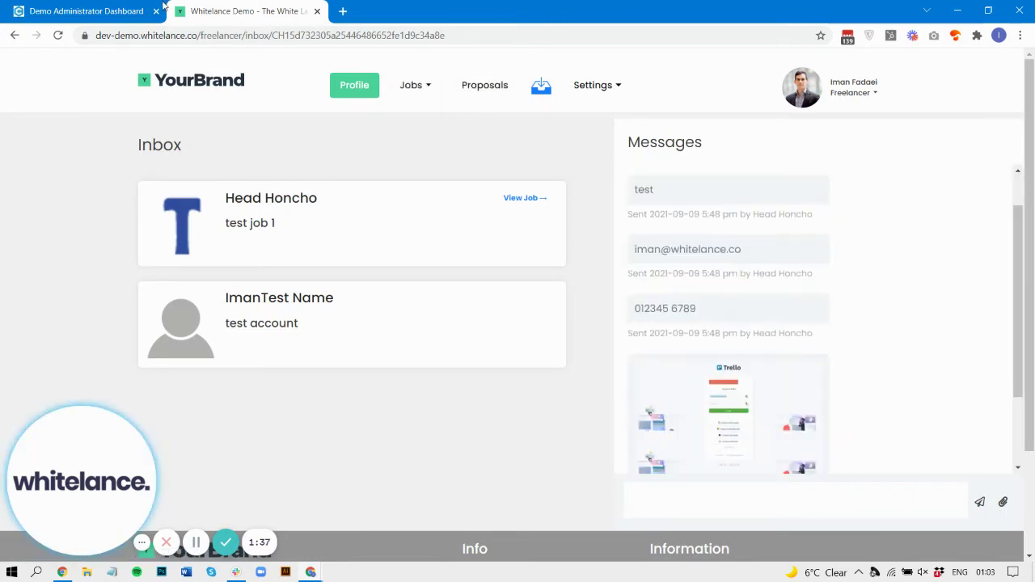
# Step: Put Proposals back under Jobs before Current Jobs, save, and verify it in the site's Jobs dropdown
pyautogui.click(101, 6)
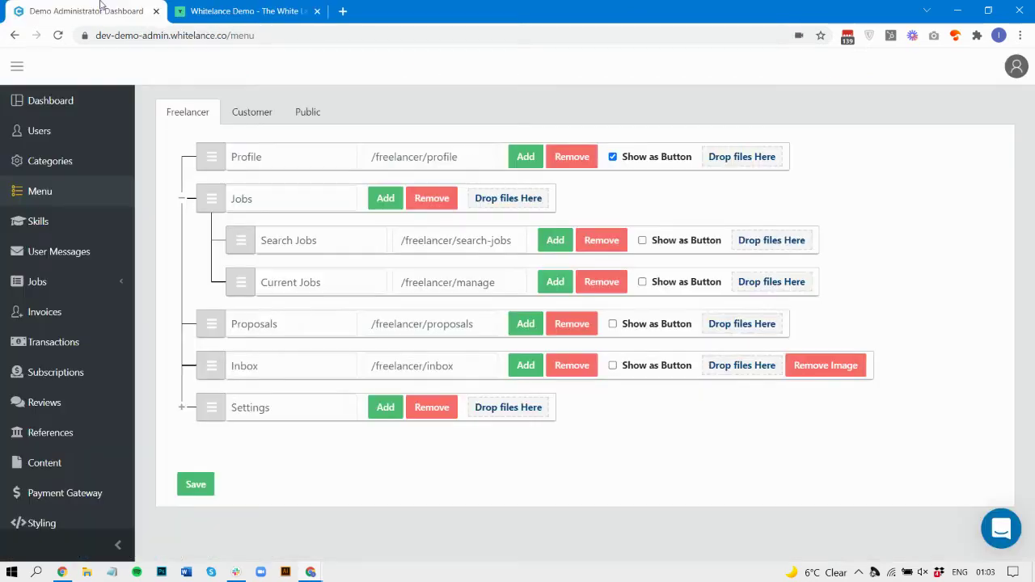
pyautogui.moveTo(211, 321); pyautogui.dragTo(246, 282)
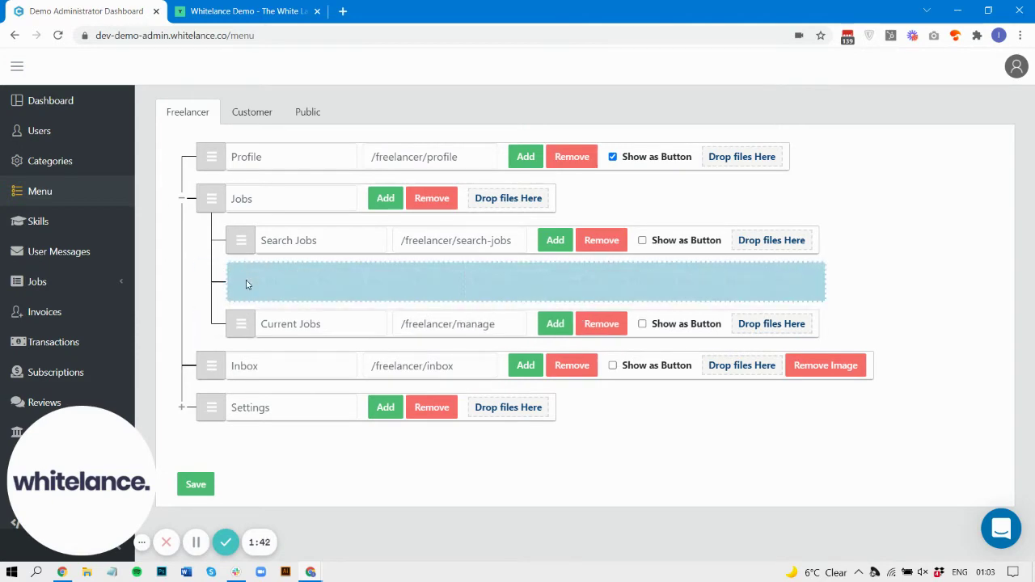
pyautogui.click(196, 485)
pyautogui.click(213, 18)
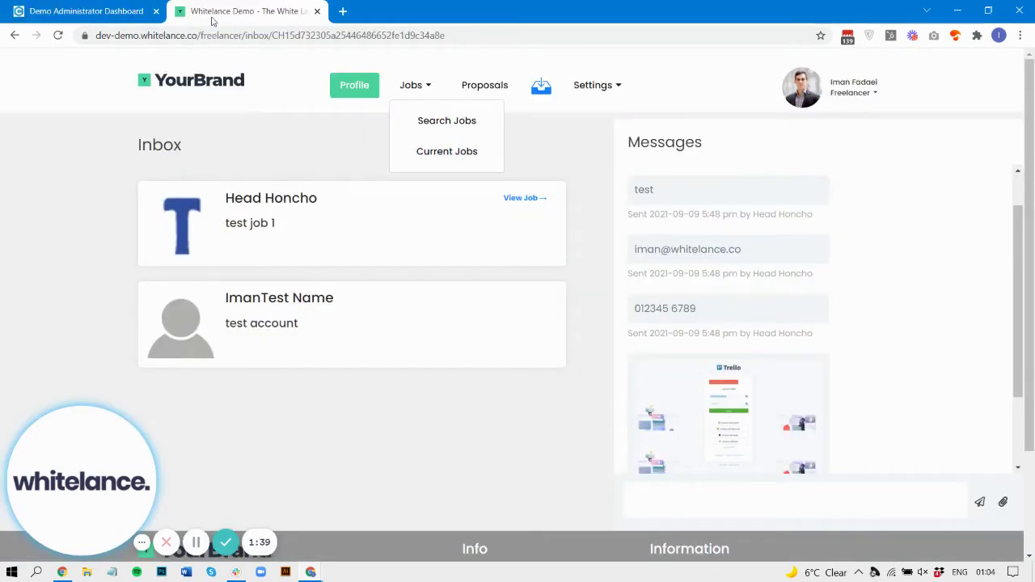
pyautogui.click(57, 35)
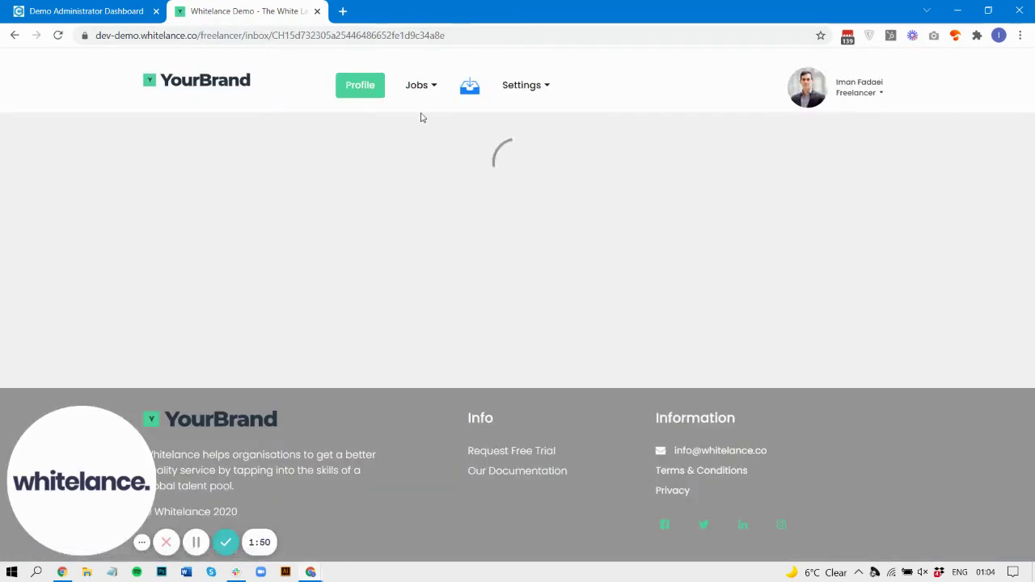
pyautogui.click(421, 95)
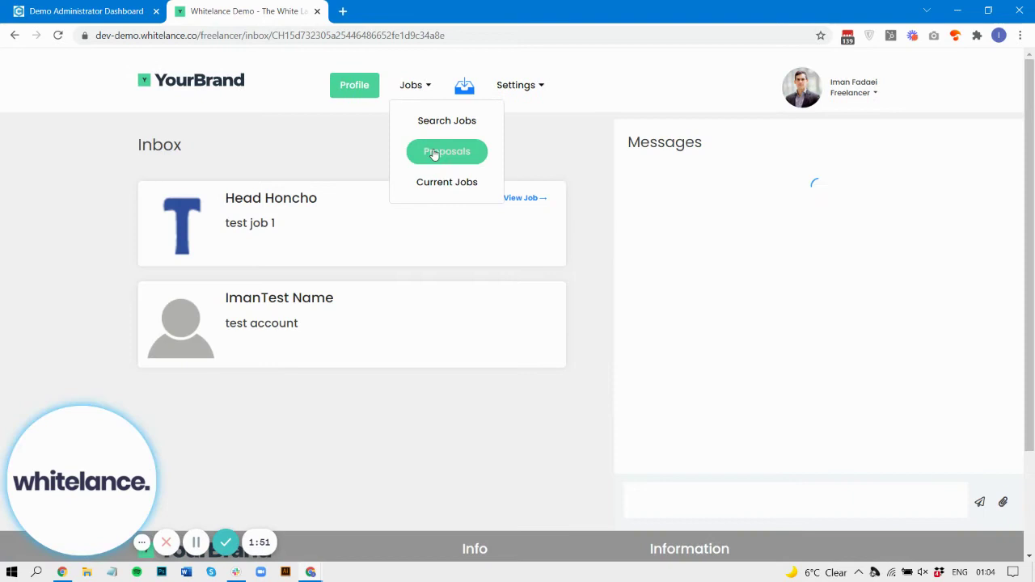
pyautogui.click(101, 7)
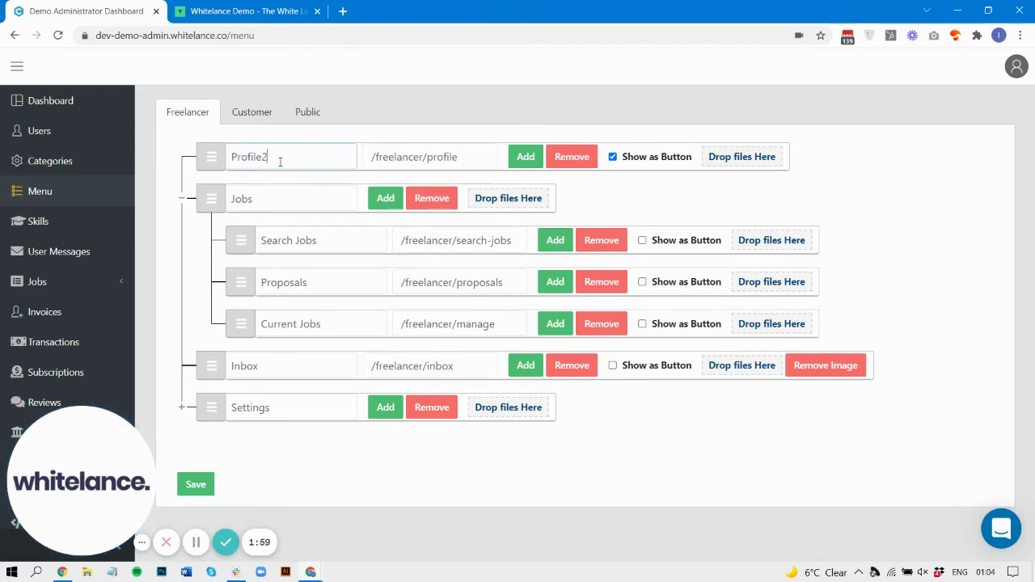
# Step: Save the renamed Profile2 entry and compare the freelancer inbox with the menu editor
pyautogui.click(196, 485)
pyautogui.click(249, 11)
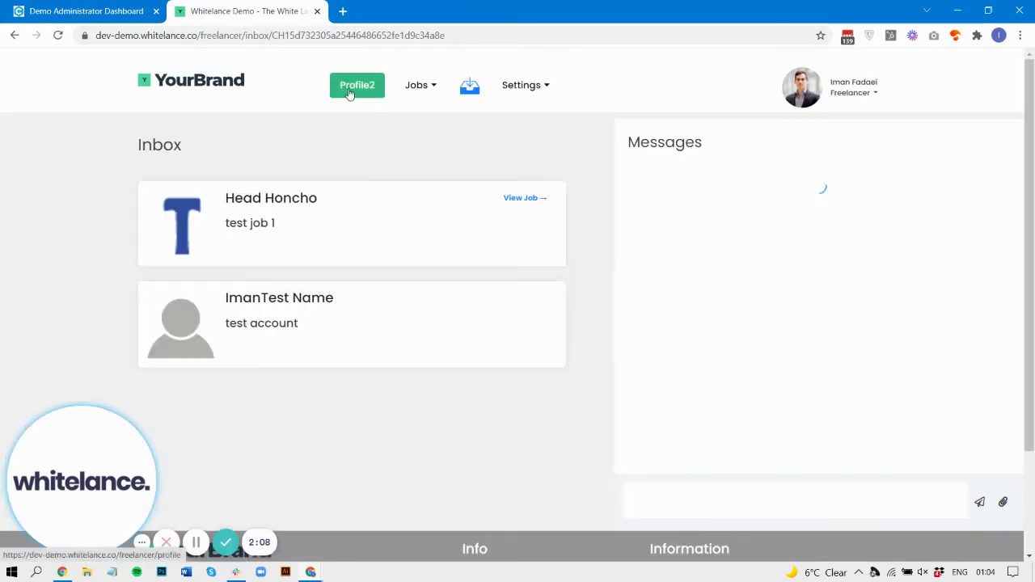
pyautogui.click(114, 7)
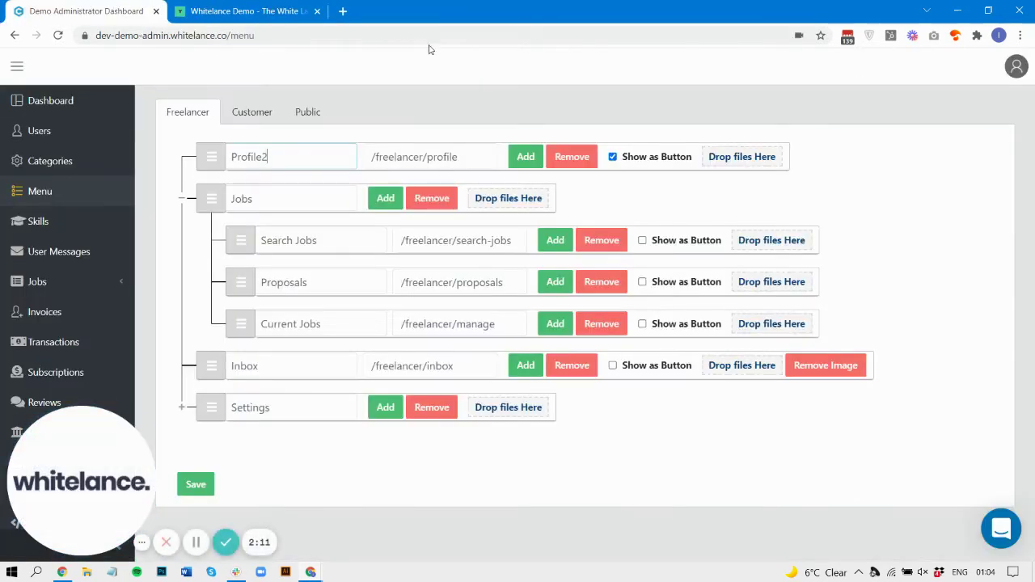
pyautogui.click(275, 7)
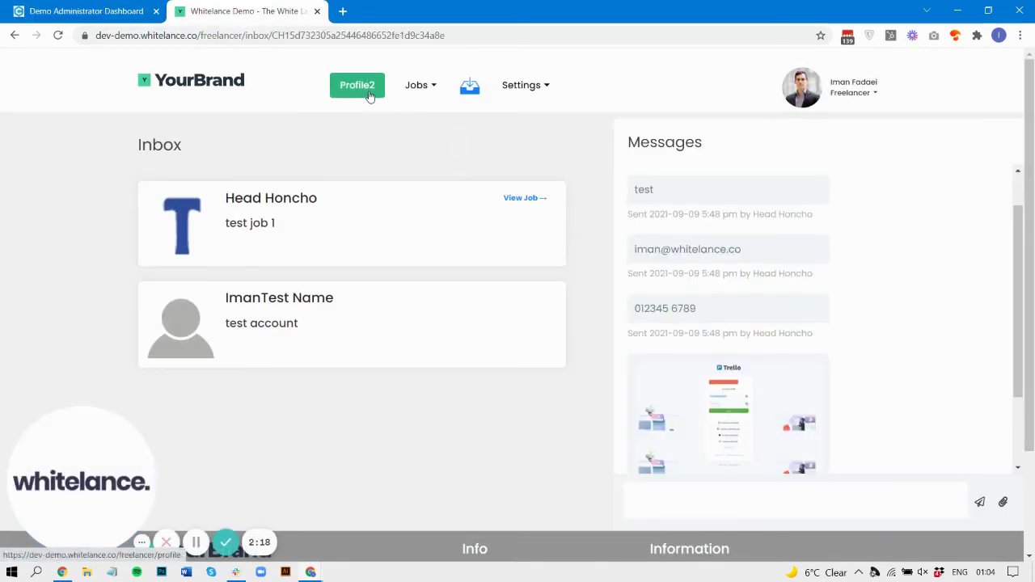
pyautogui.click(101, 9)
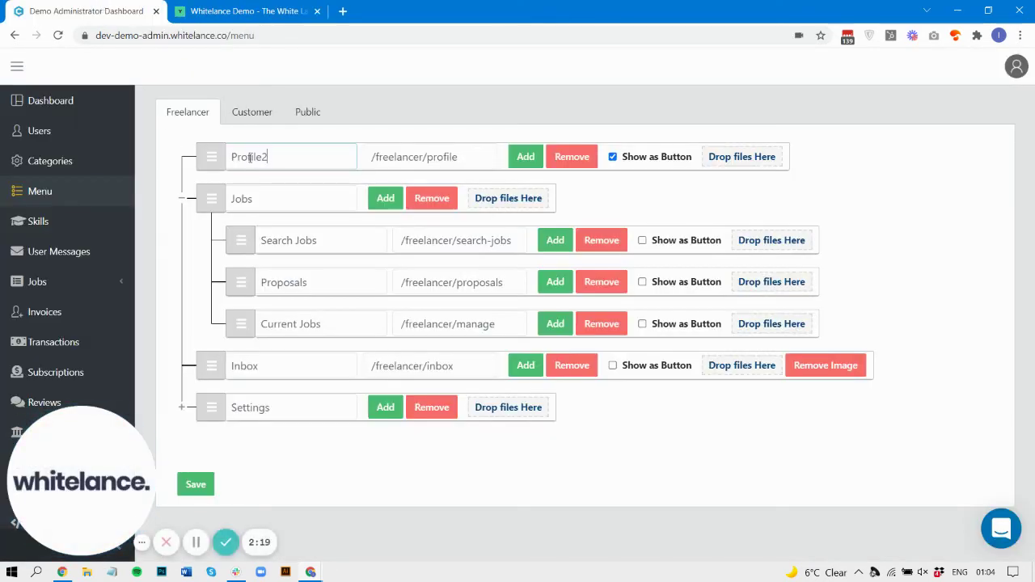
# Step: Turn off Show as Button for Profile2, save, and reload the freelancer inbox
pyautogui.click(612, 157)
pyautogui.click(197, 485)
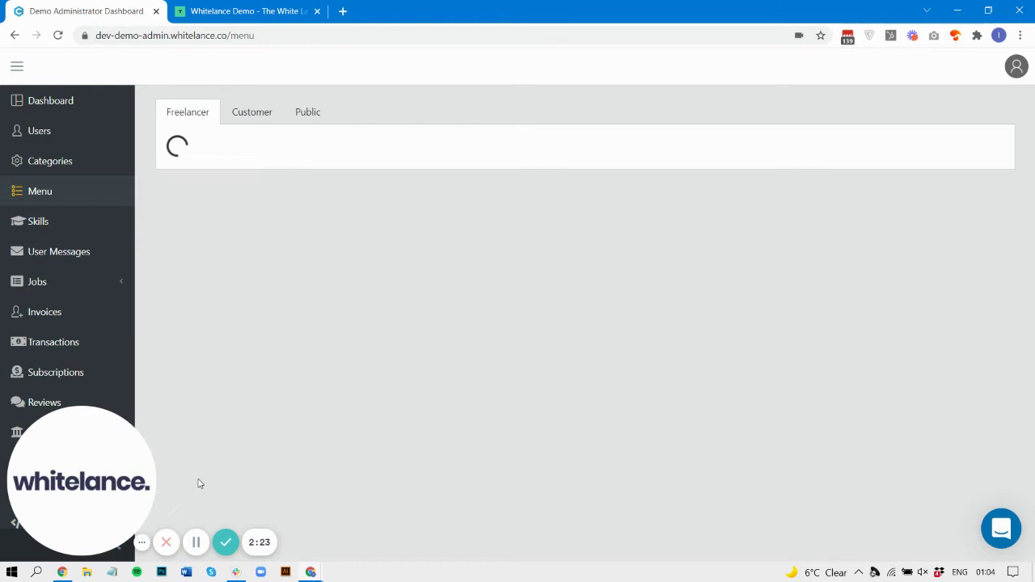
pyautogui.click(250, 10)
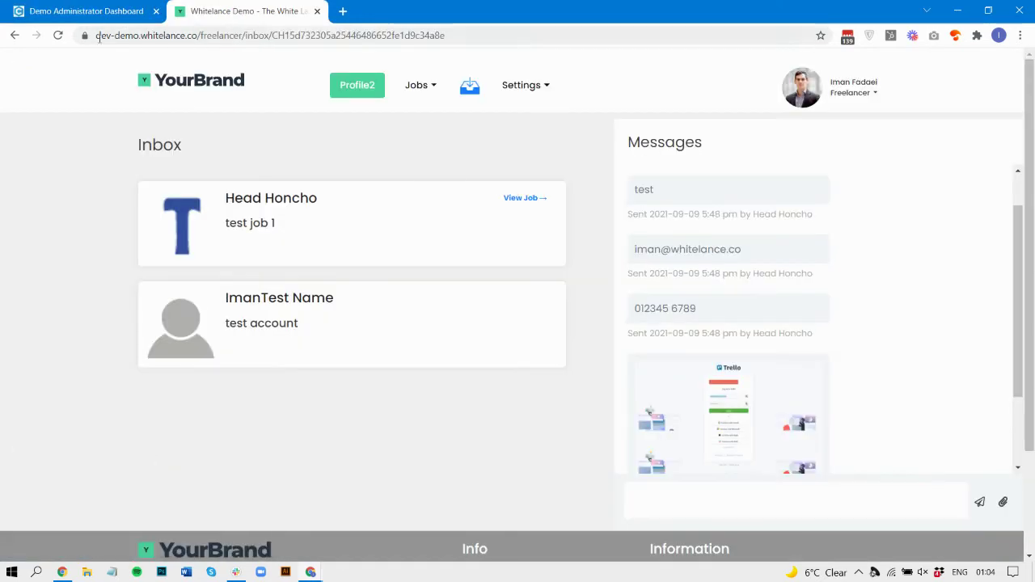
pyautogui.press('F5')
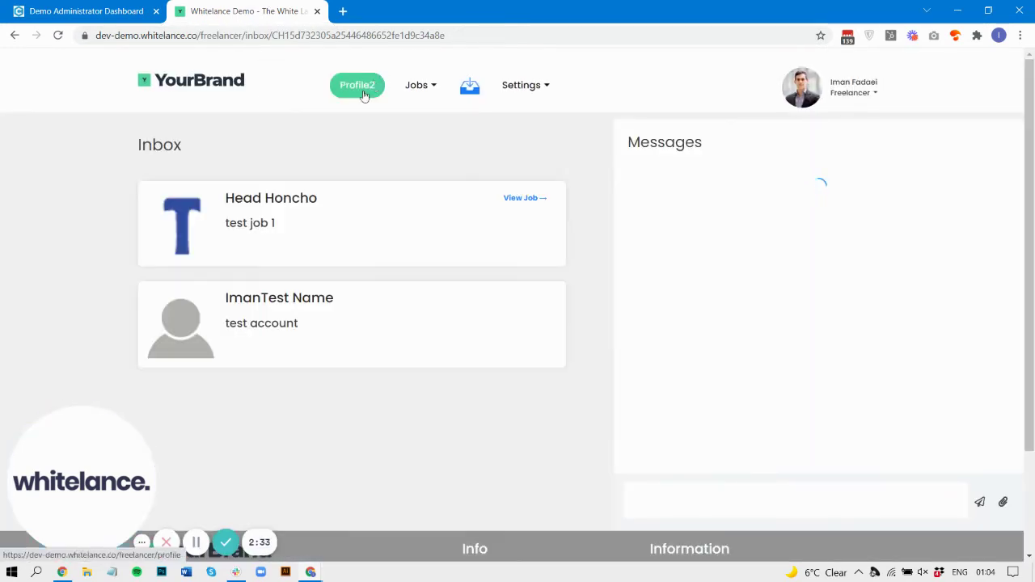
# Step: Re-enable Show as Button for Profile2, save, and reload the inbox to see the highlighted button
pyautogui.click(96, 12)
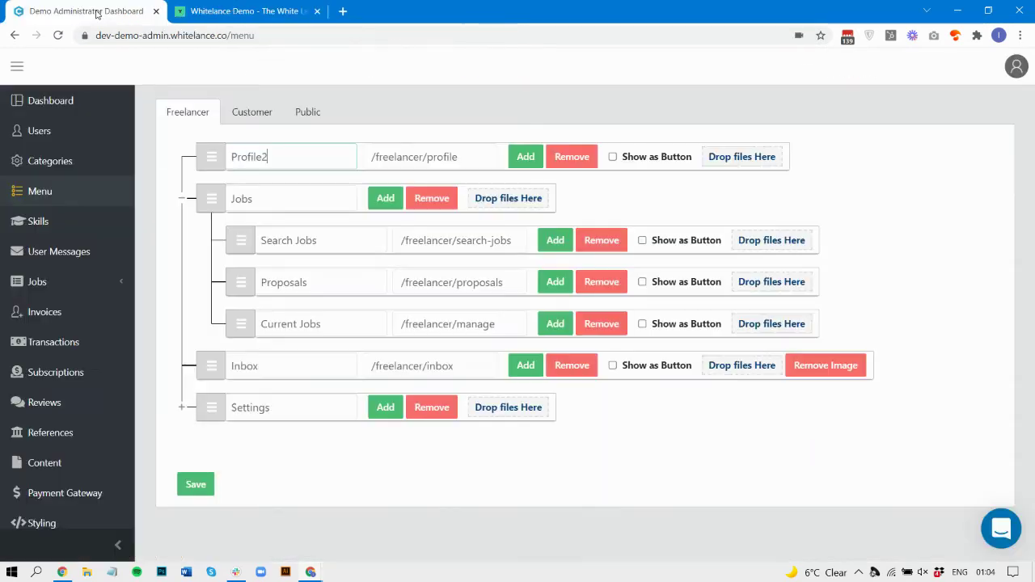
pyautogui.click(612, 156)
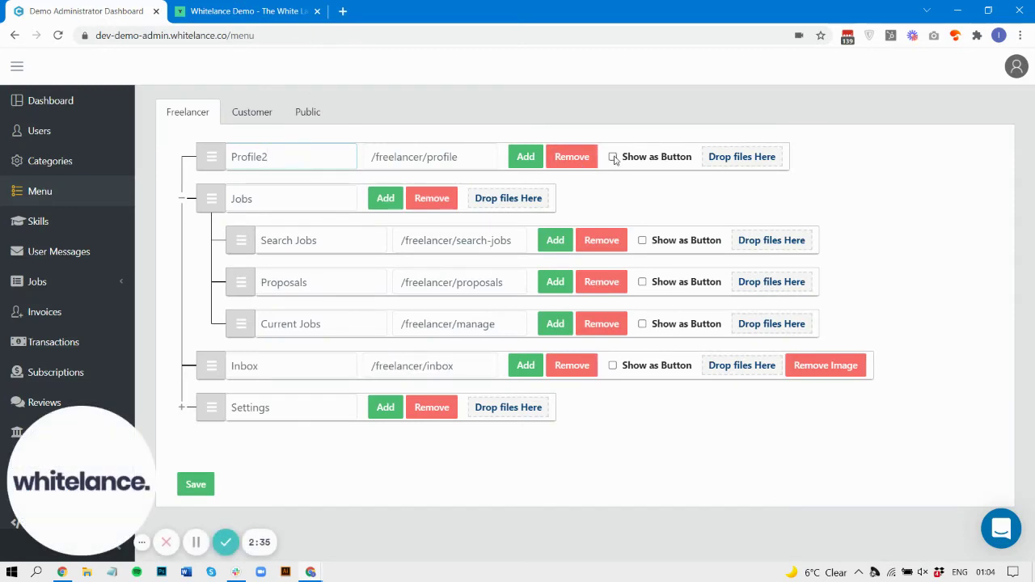
pyautogui.click(197, 485)
pyautogui.click(238, 10)
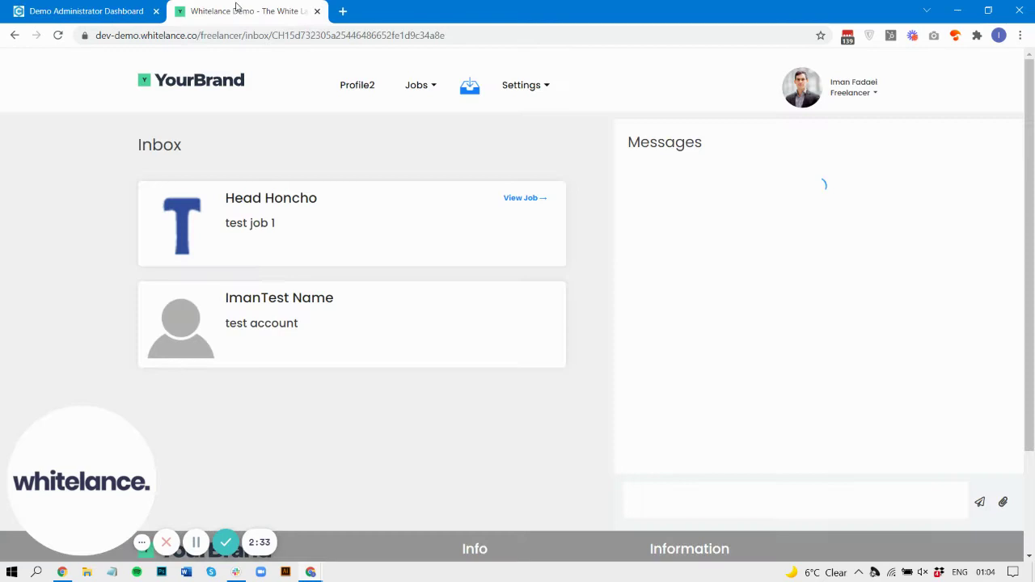
pyautogui.click(55, 37)
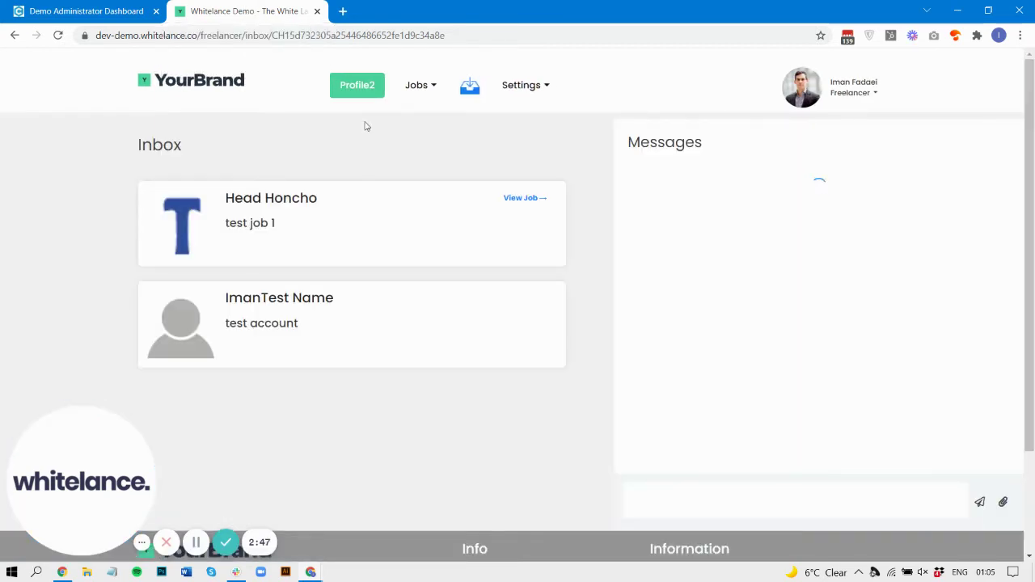
# Step: Compare the freelancer site's menu with the Freelancer menu editor, ending back in the editor
pyautogui.click(99, 13)
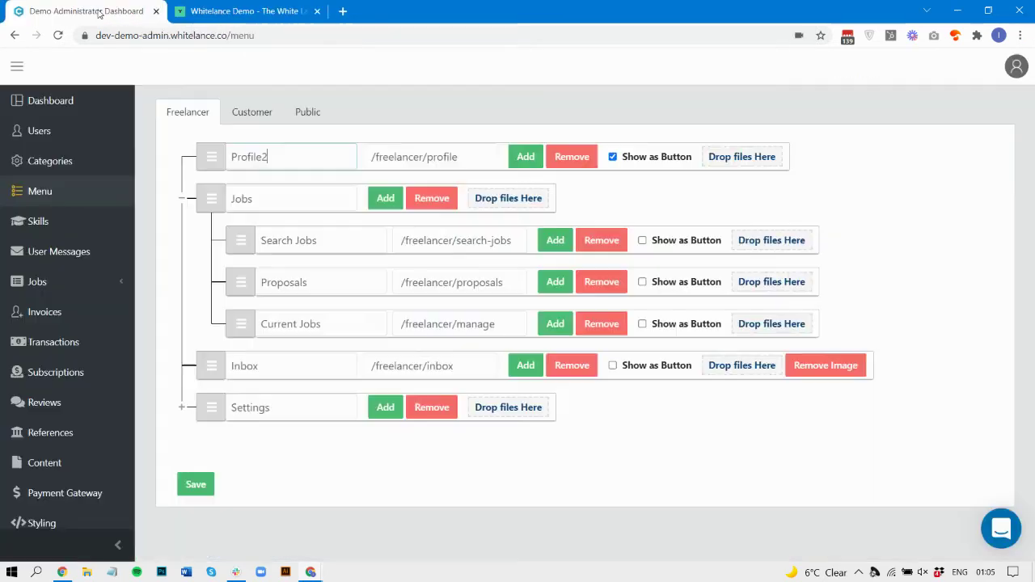
pyautogui.click(231, 10)
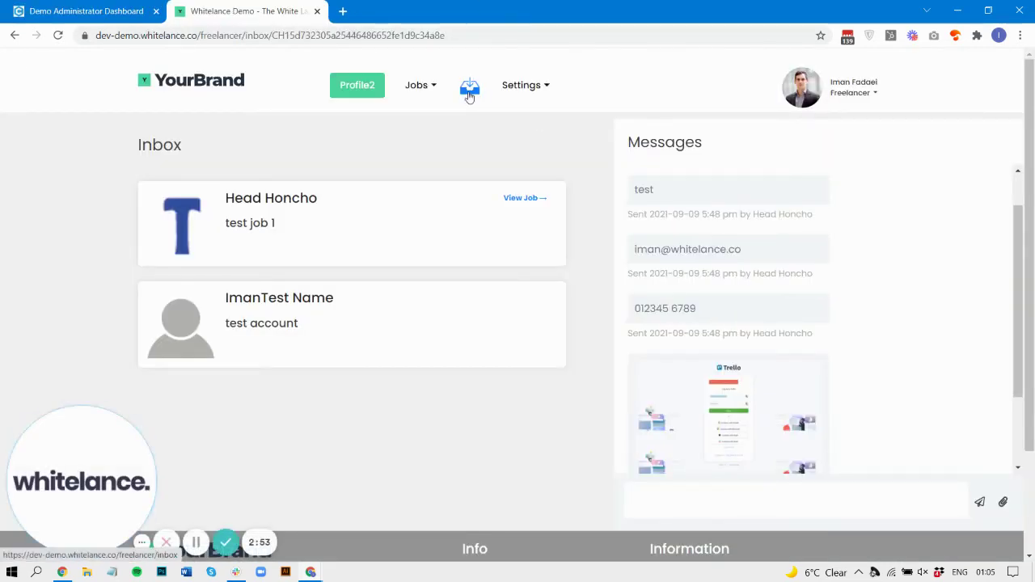
pyautogui.click(109, 13)
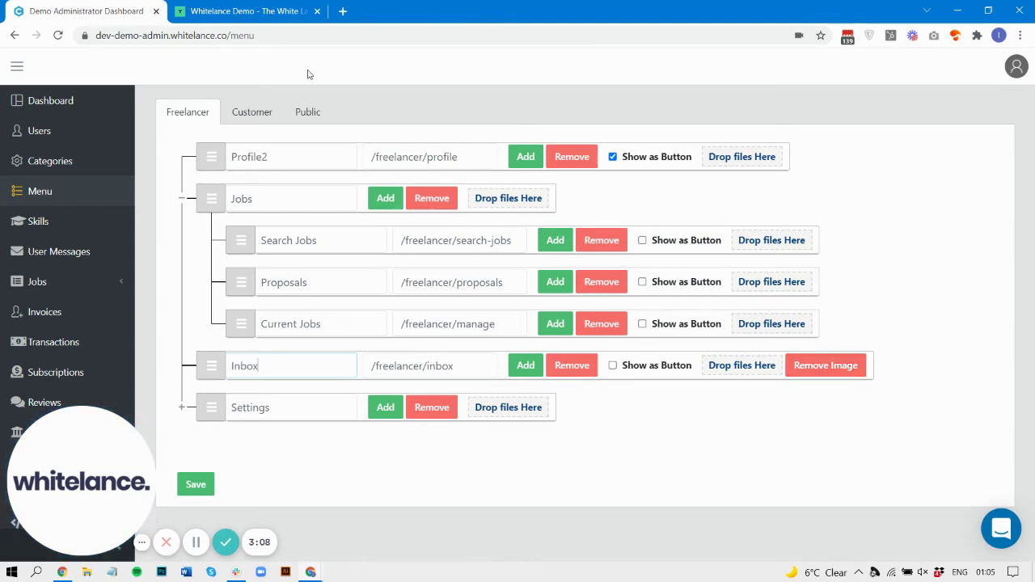
pyautogui.click(254, 11)
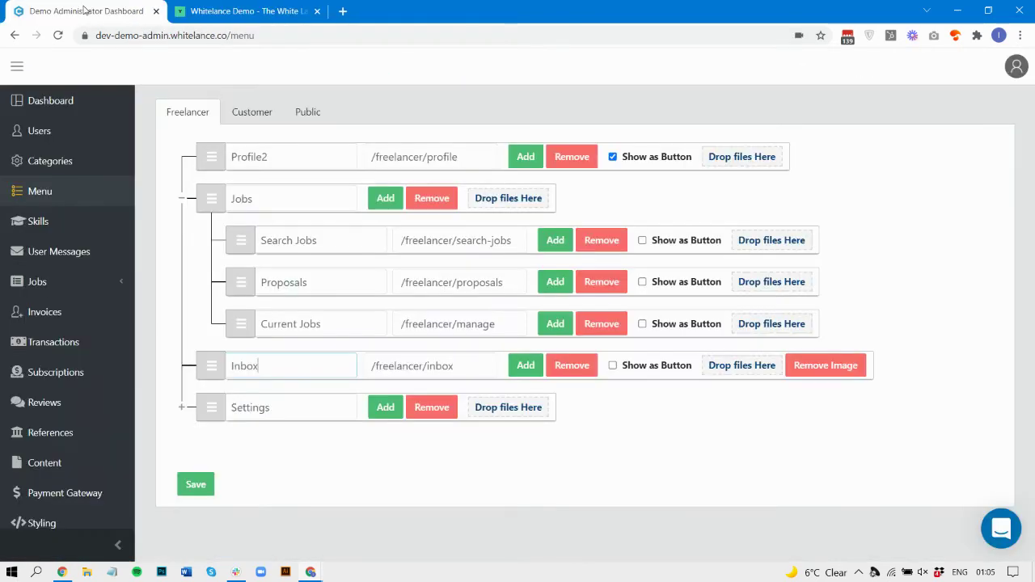
pyautogui.click(84, 11)
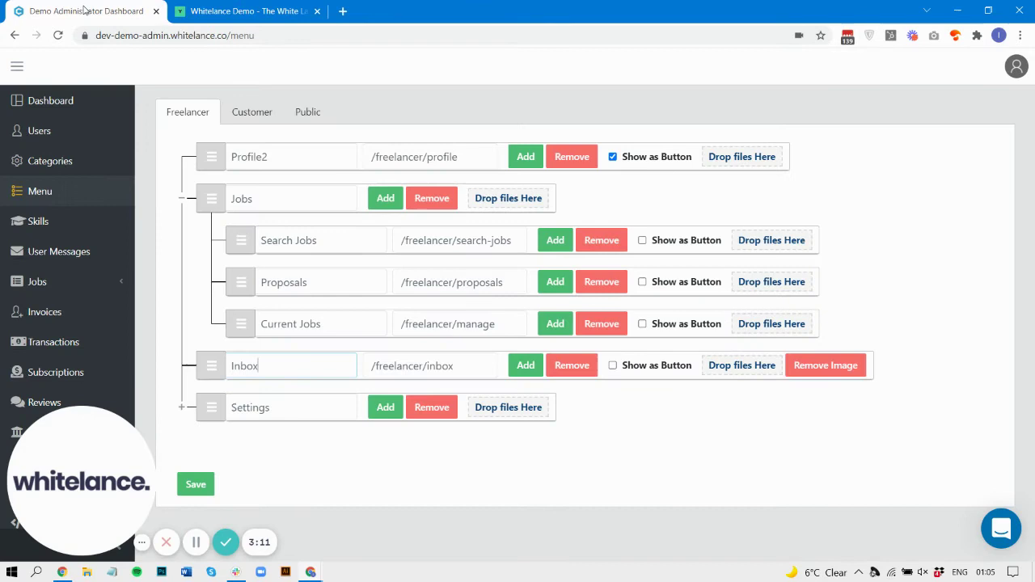
# Step: Remove the Inbox item's image, save, and confirm the site shows Inbox as plain text
pyautogui.click(827, 371)
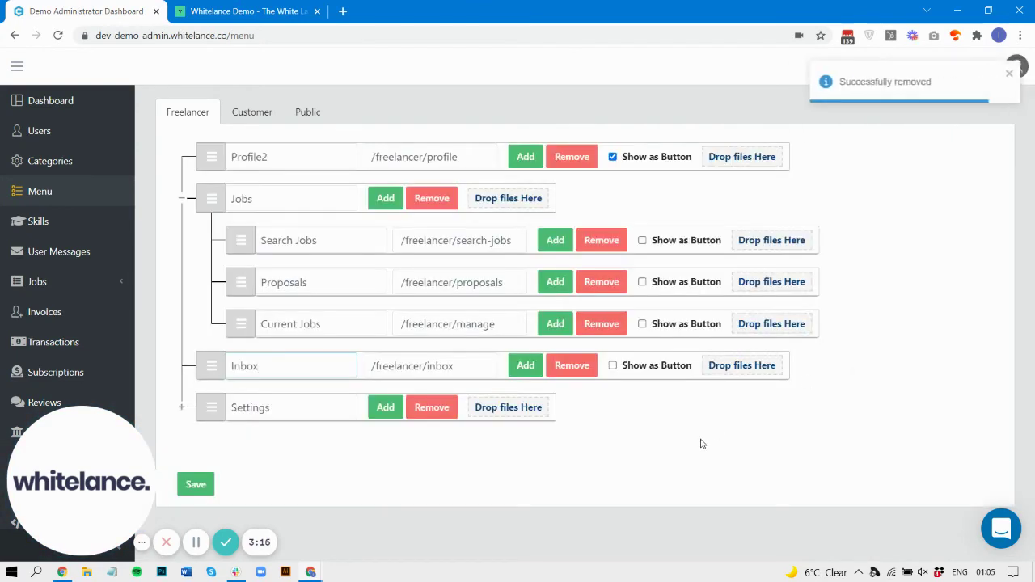
pyautogui.click(196, 485)
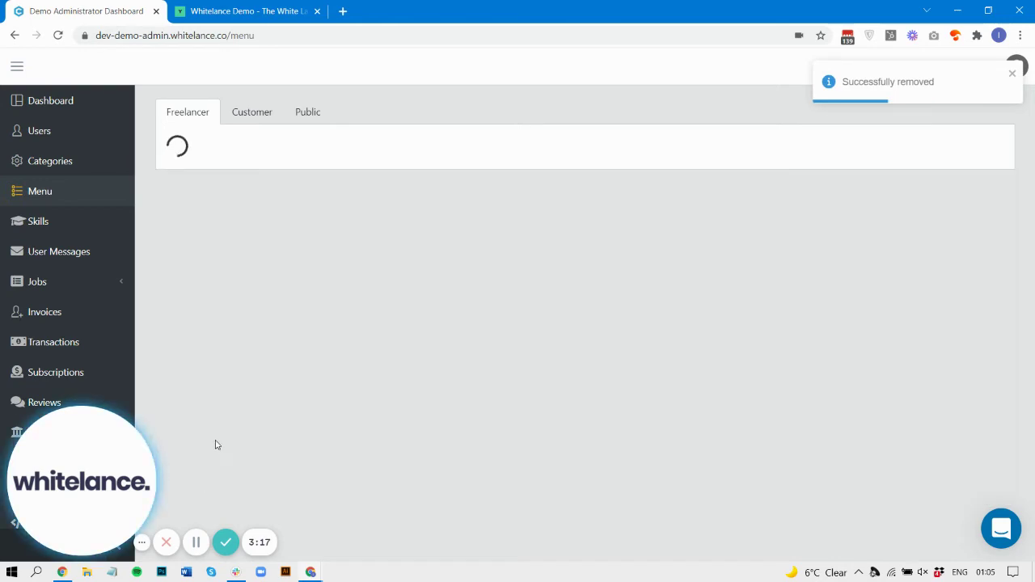
pyautogui.click(264, 12)
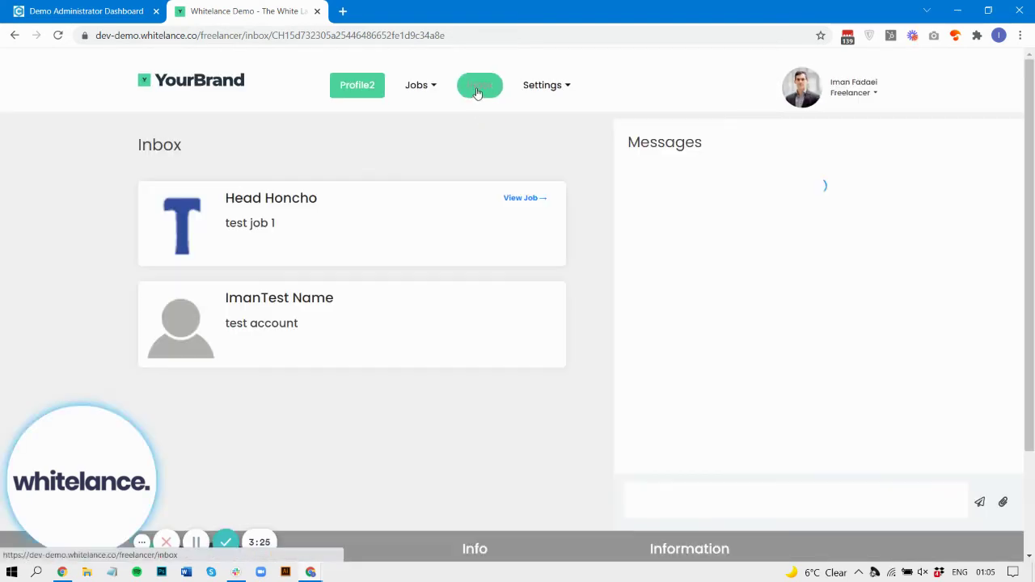
pyautogui.click(81, 11)
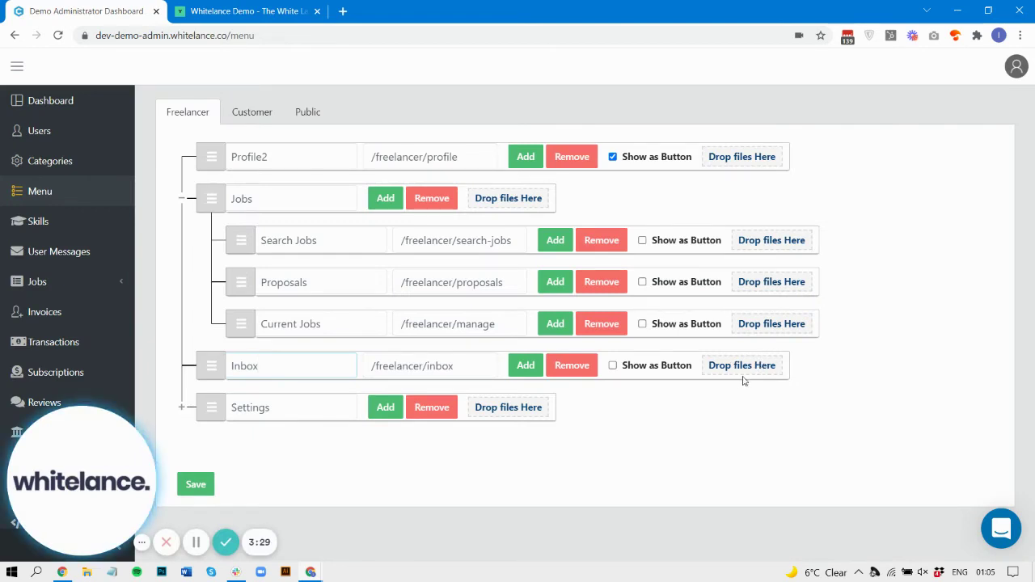
pyautogui.click(247, 12)
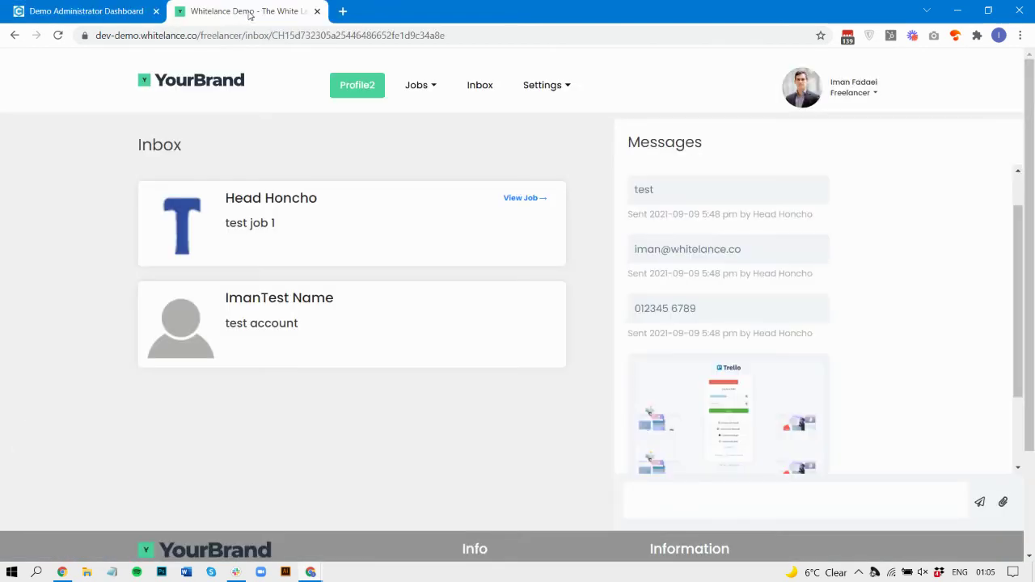
pyautogui.click(82, 12)
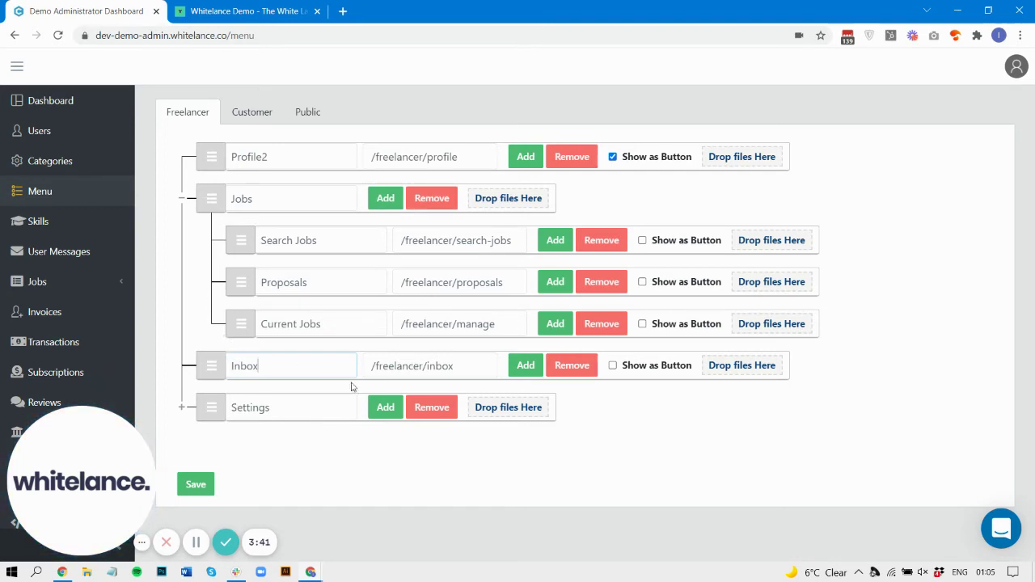
pyautogui.click(323, 403)
pyautogui.click(405, 446)
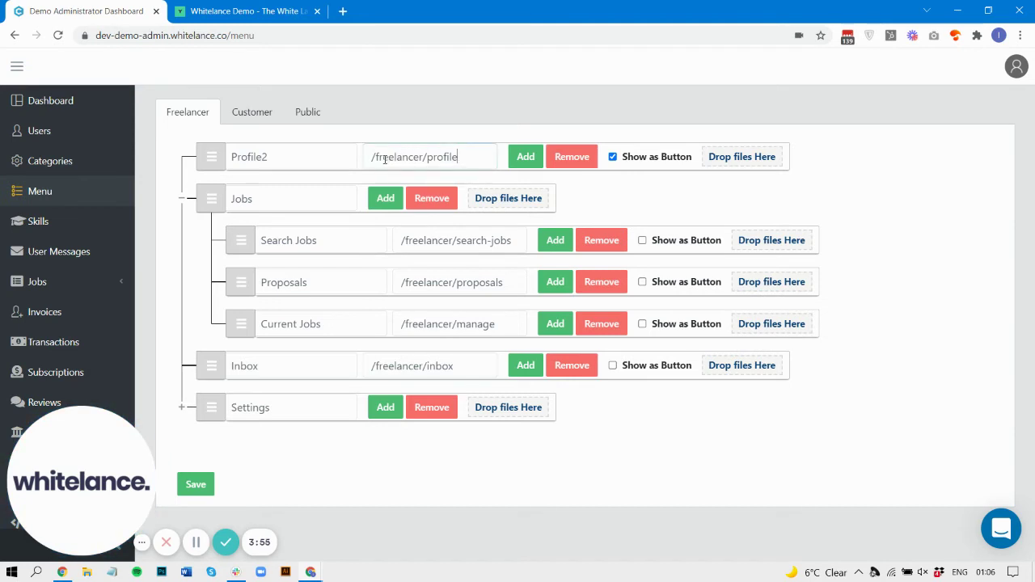
pyautogui.hotkey('ctrl', 'a')
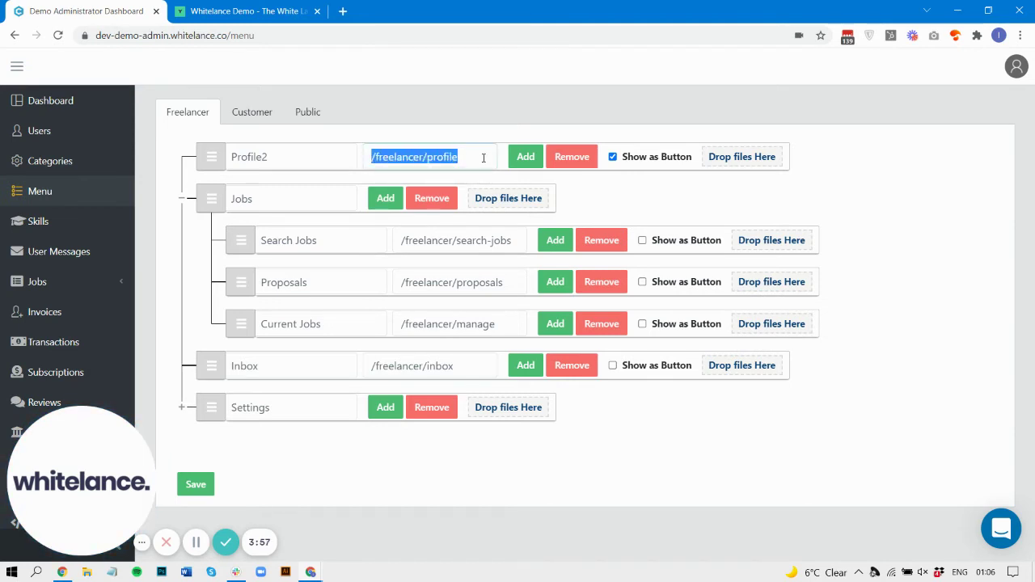
pyautogui.write('https:')
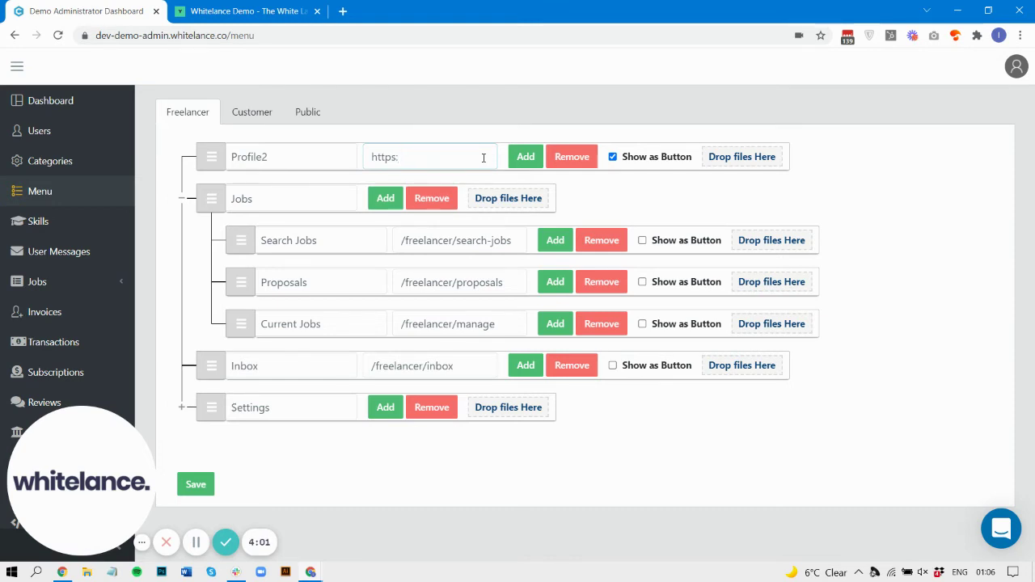
pyautogui.hotkey('ctrl', 'a')
pyautogui.press('BackSpace')
# Step: Save, reload the freelancer inbox, and follow Profile2 to open Google in a new tab
pyautogui.click(200, 493)
pyautogui.click(235, 12)
pyautogui.click(66, 38)
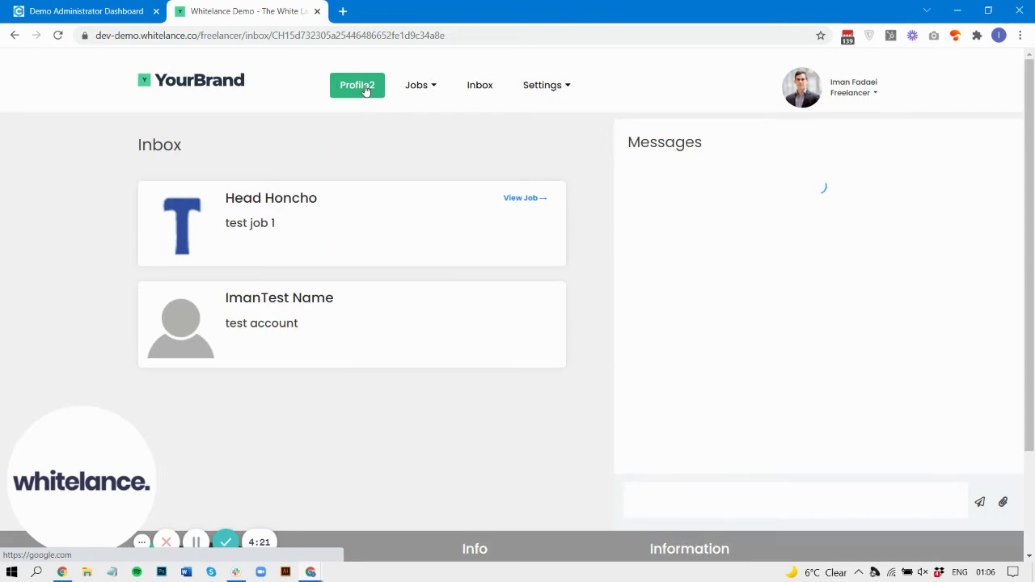
pyautogui.click(356, 85)
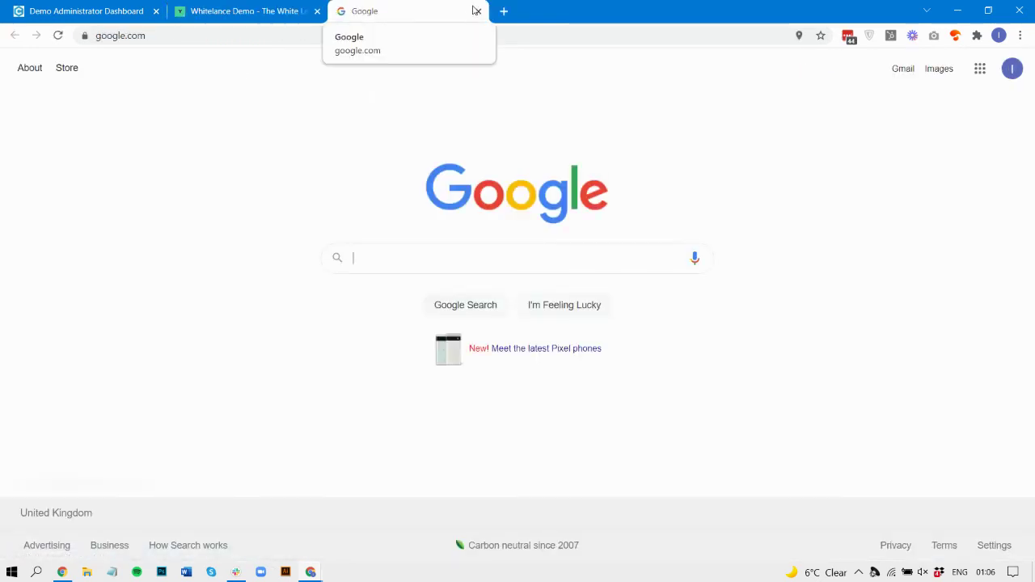
# Step: Close the Google tab, set Profile2's link back to /freelancer/profile, and save
pyautogui.click(478, 11)
pyautogui.click(75, 6)
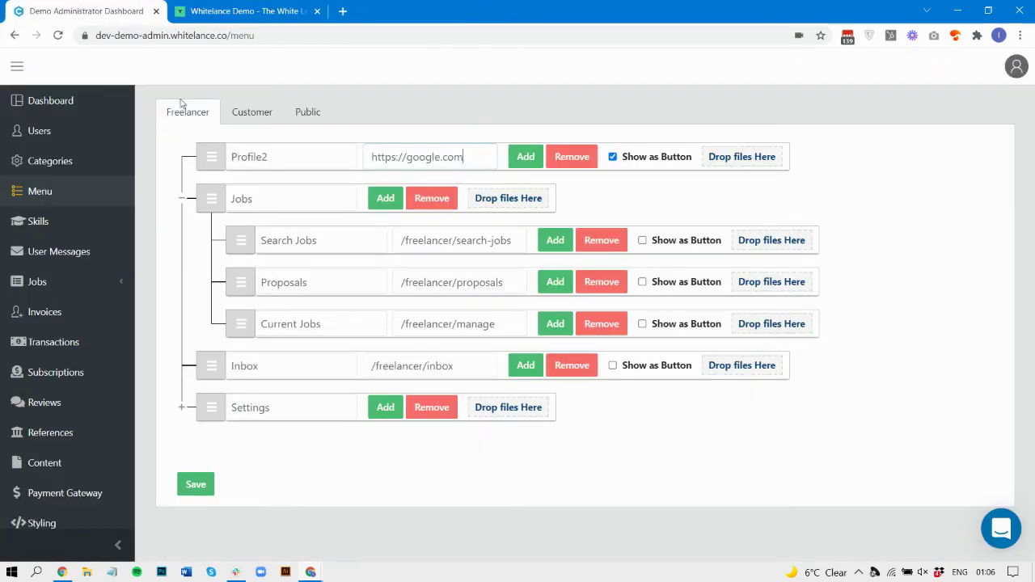
pyautogui.tripleClick(455, 168)
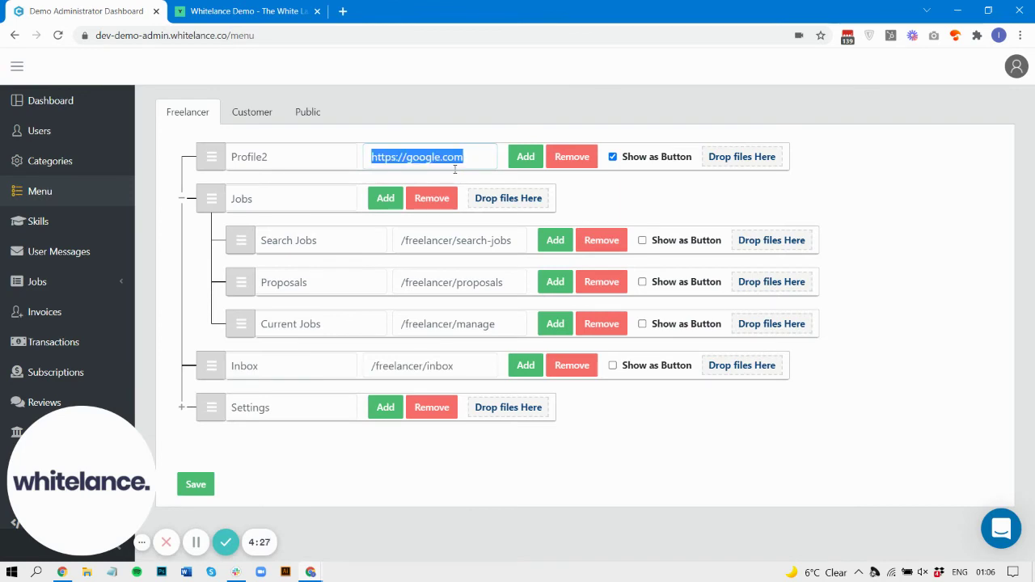
pyautogui.write('/freelancer/profile')
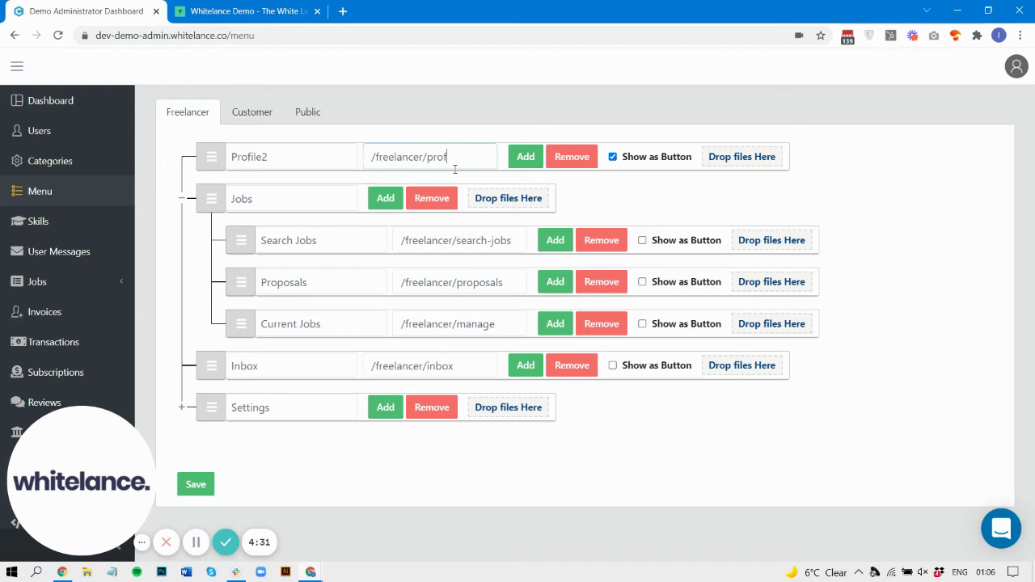
pyautogui.click(209, 479)
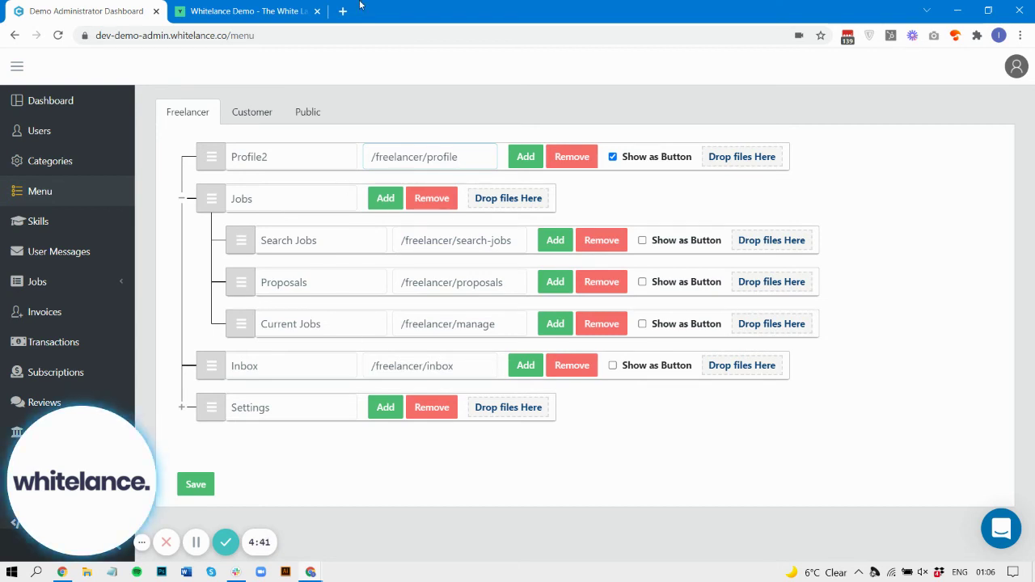
# Step: Check the live freelancer site's menu, opening and closing the Jobs submenu
pyautogui.click(257, 15)
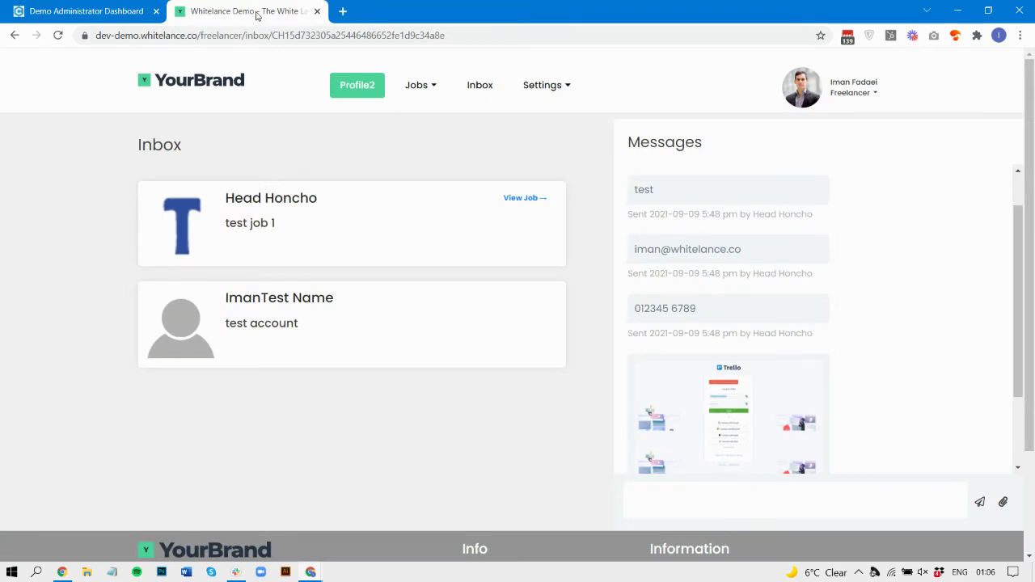
pyautogui.click(417, 85)
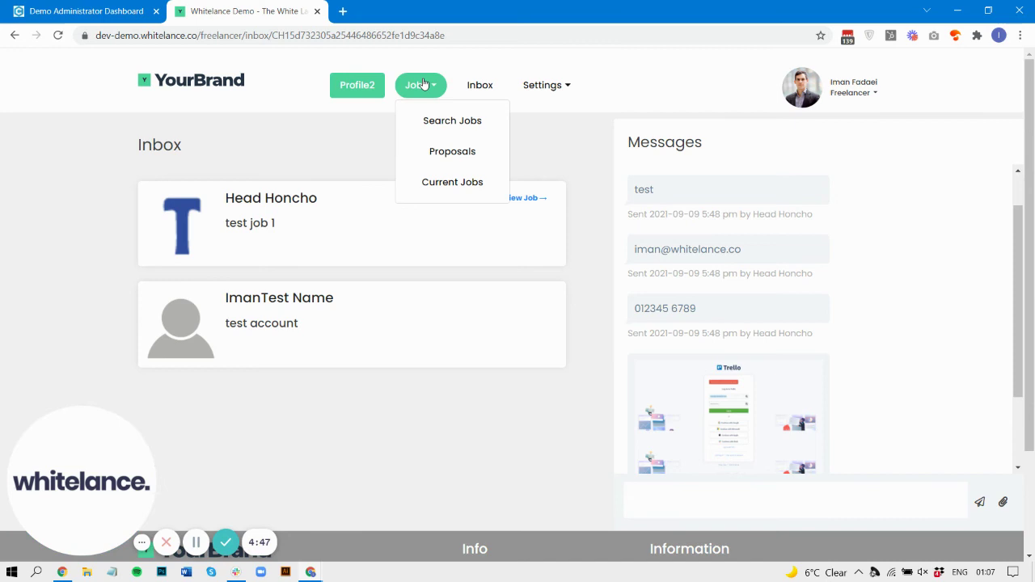
pyautogui.click(363, 139)
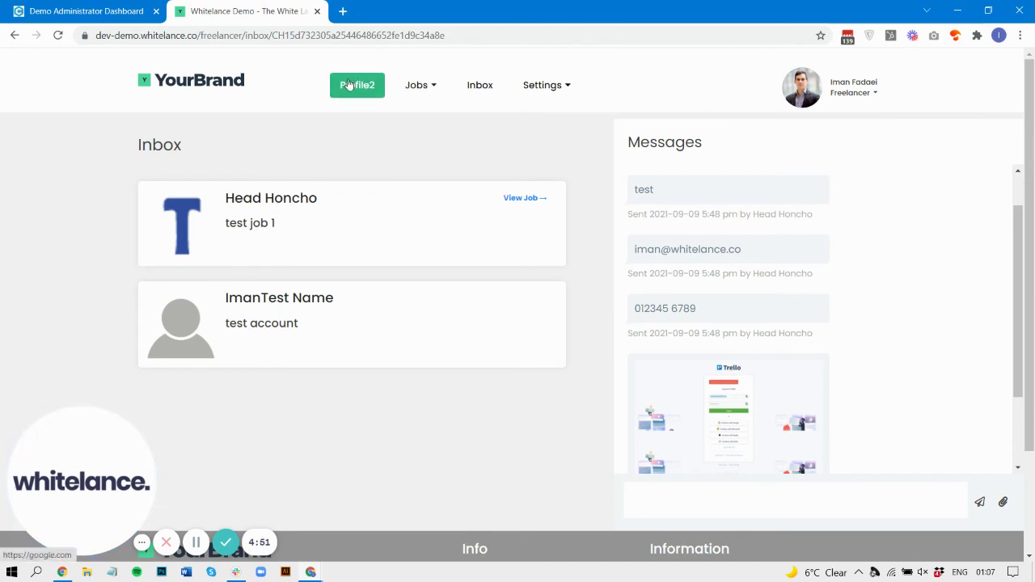
# Step: Go to the dashboard's Styling page and expand the Buttons section
pyautogui.click(76, 10)
pyautogui.scroll(-1, 60, 314)
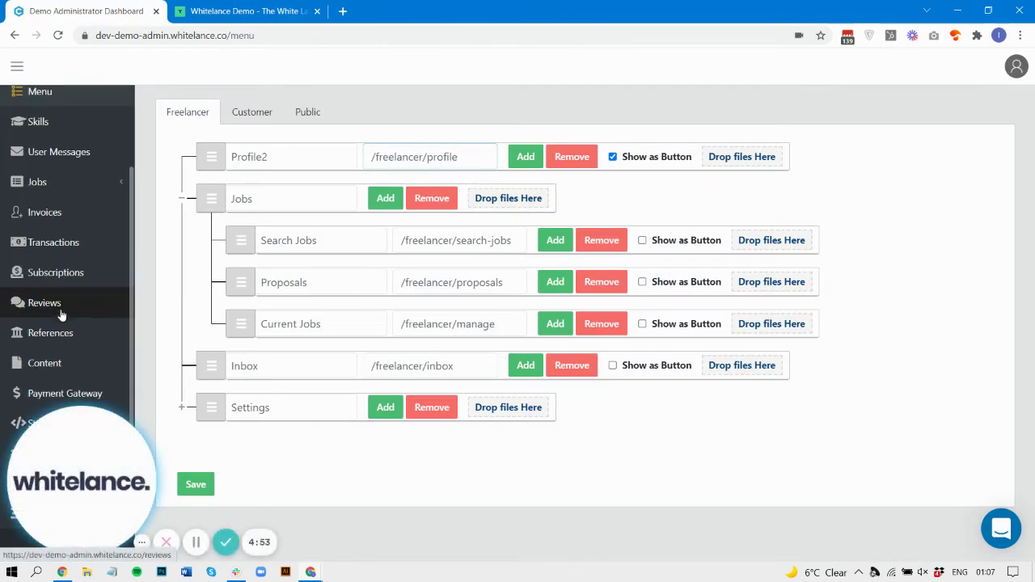
pyautogui.scroll(-2, 97, 388)
pyautogui.click(107, 419)
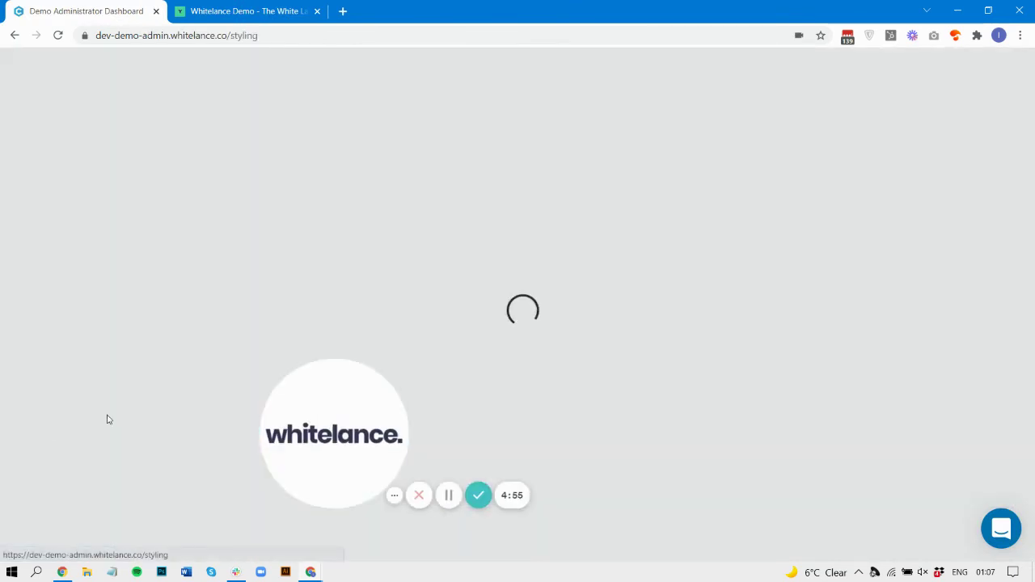
pyautogui.moveTo(327, 430); pyautogui.dragTo(85, 447)
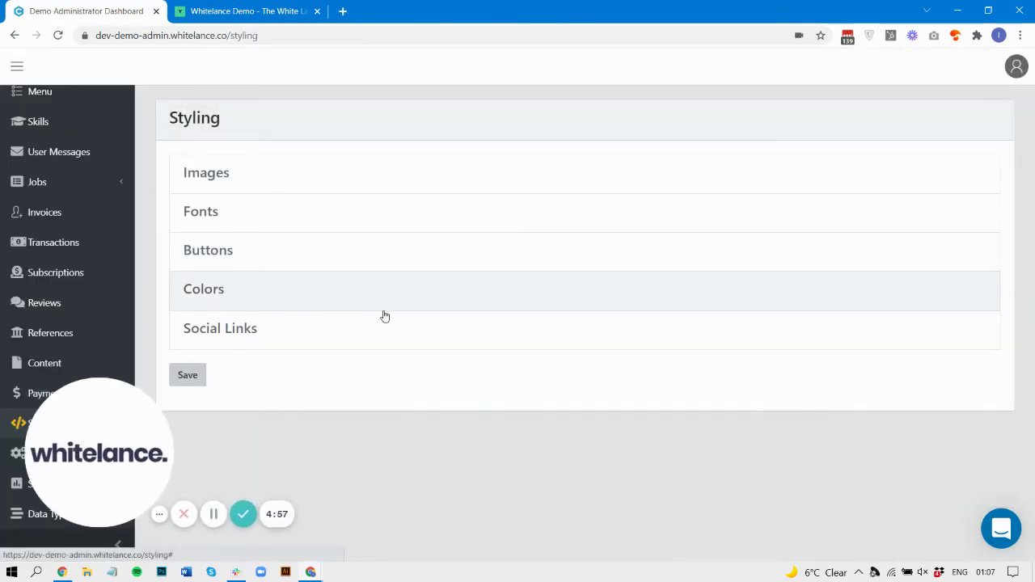
pyautogui.click(305, 250)
# Step: Search the page for 'menu' to jump to the Menu button styling fields
pyautogui.hotkey('ctrl', 'f')
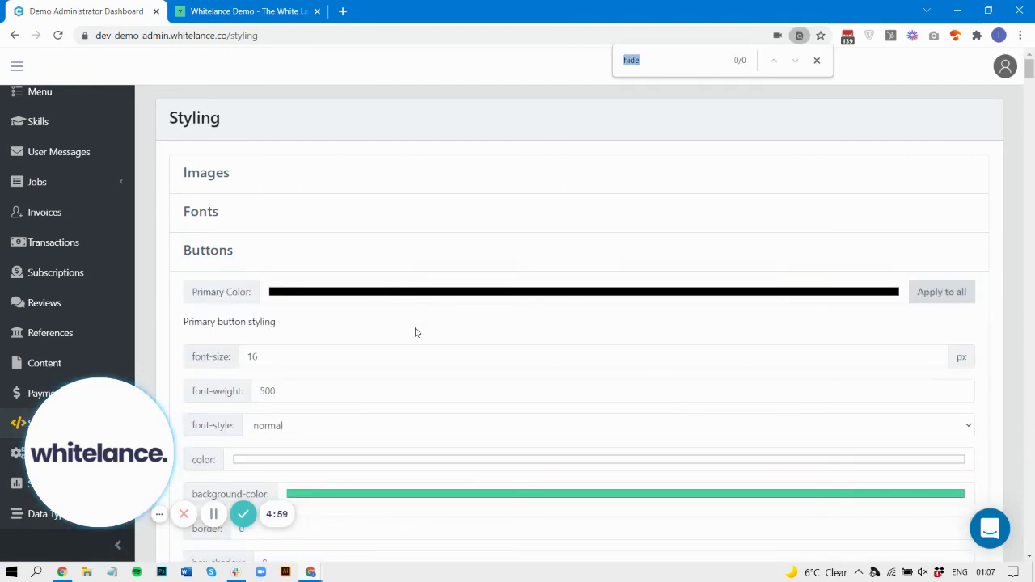
pyautogui.write('menu')
pyautogui.press('Return')
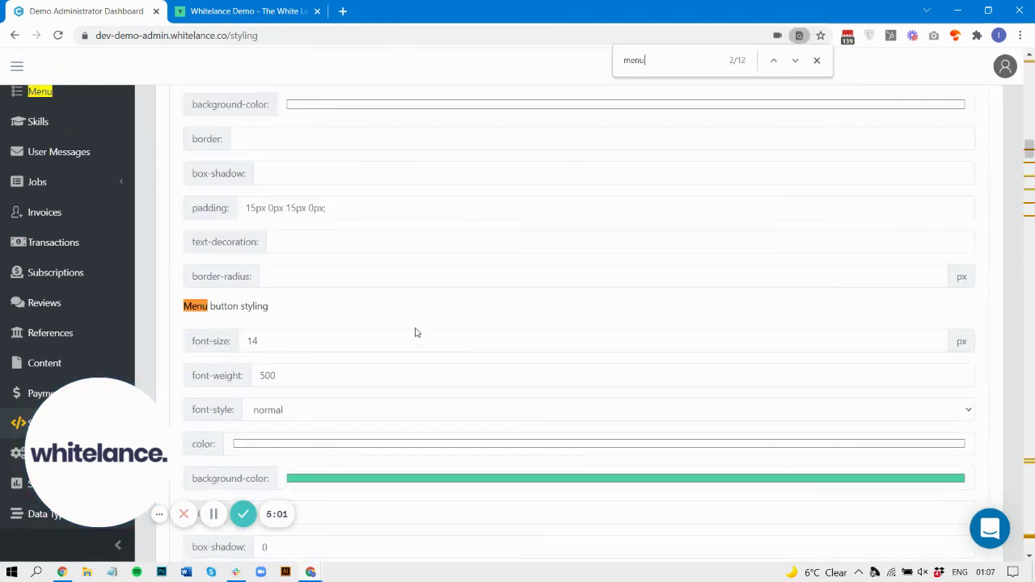
pyautogui.scroll(-3, 296, 314)
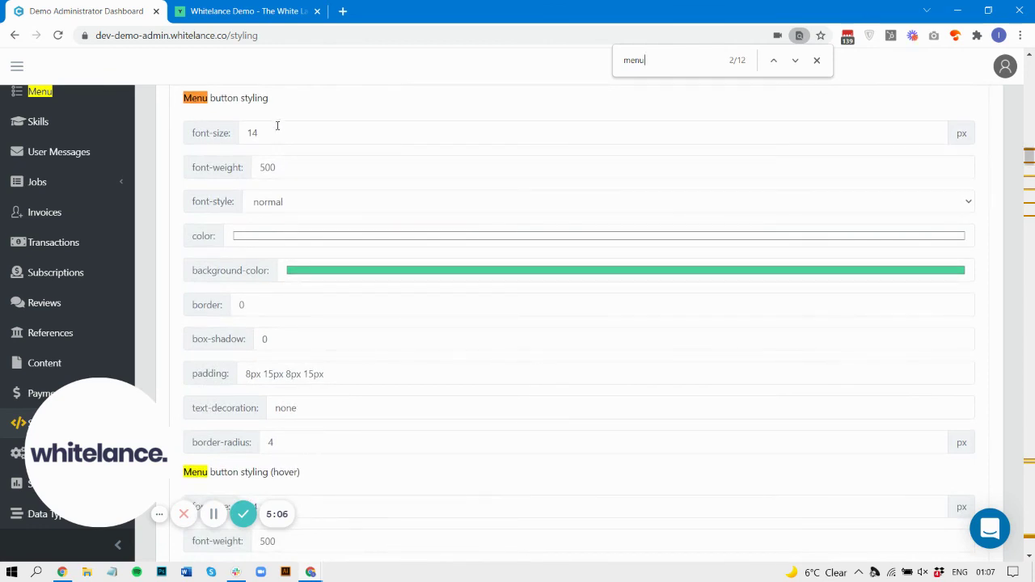
# Step: Compare with the live freelancer inbox and review Default Menu styling: 14px, weight 500, 4px radius
pyautogui.click(247, 11)
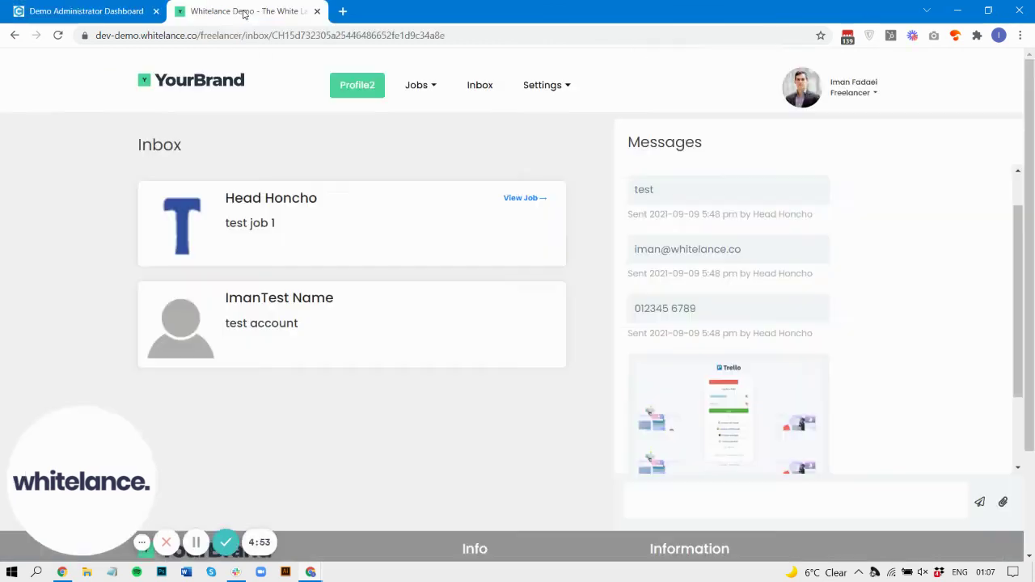
pyautogui.click(85, 11)
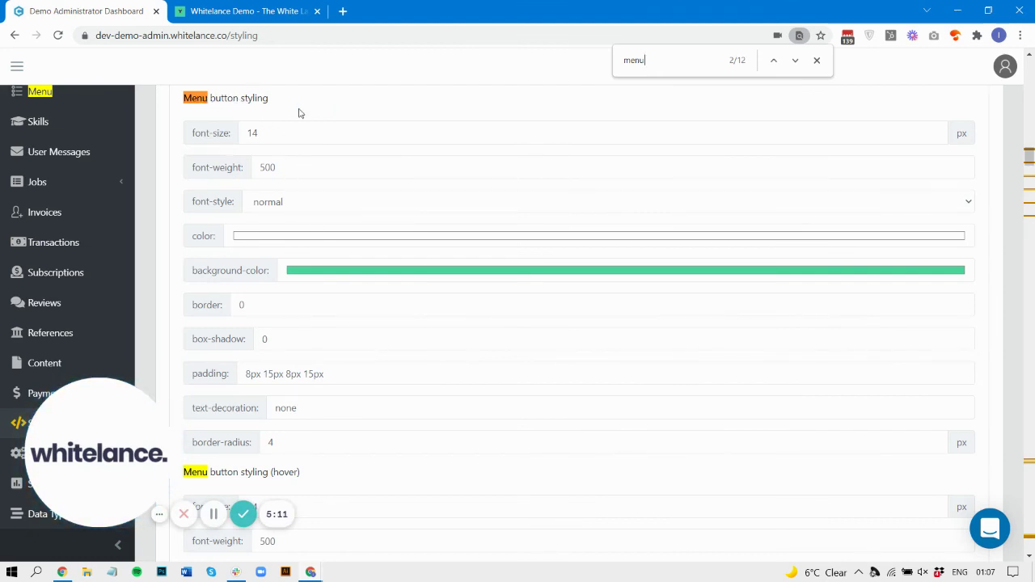
pyautogui.scroll(-3, 354, 329)
pyautogui.scroll(-1, 355, 329)
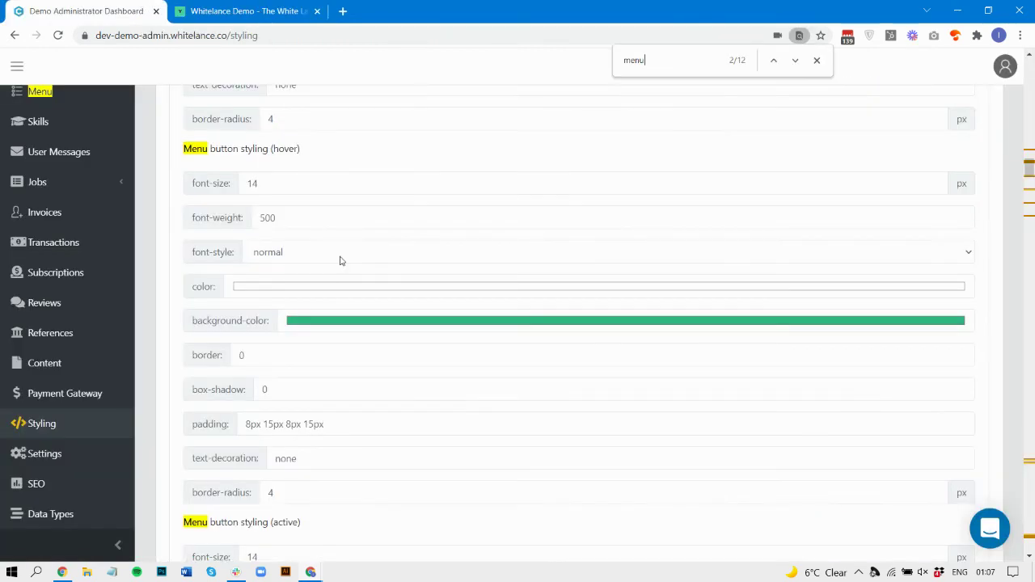
pyautogui.scroll(-3, 340, 260)
pyautogui.click(230, 8)
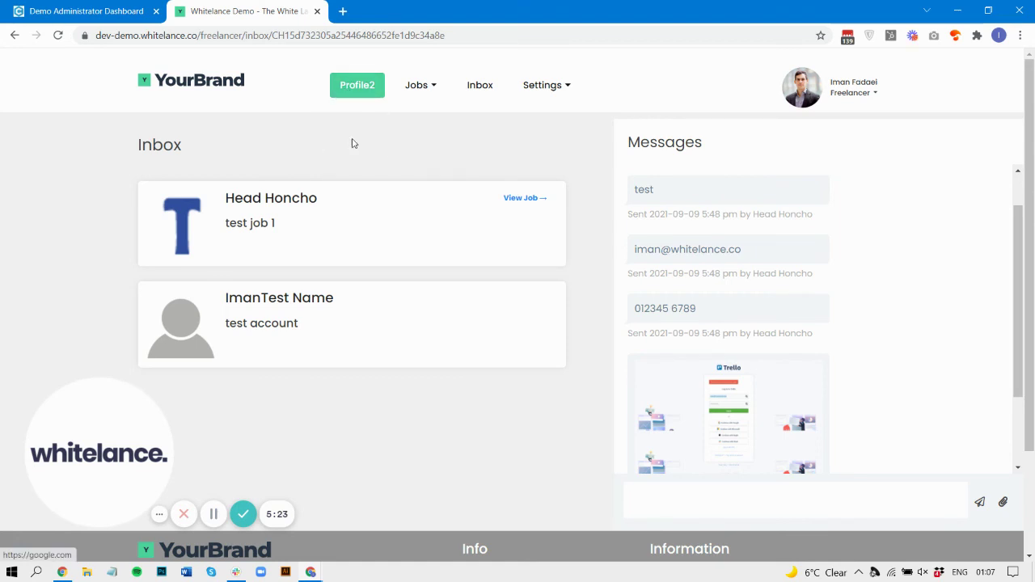
pyautogui.hotkey('ctrl', 'Tab')
pyautogui.scroll(-3, 335, 342)
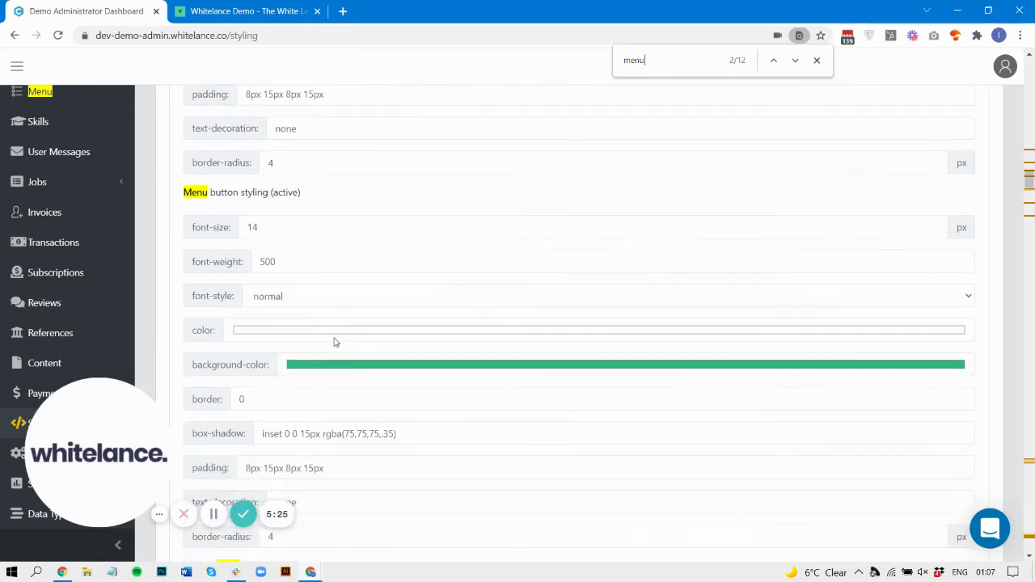
pyautogui.scroll(-3, 334, 342)
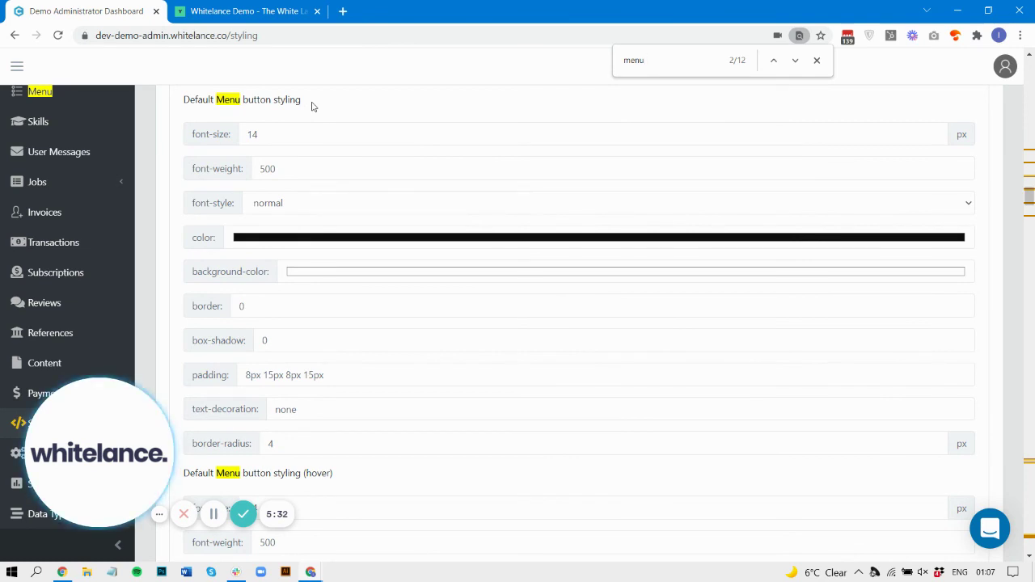
# Step: Compare the menu button styling settings against the live freelancer menu in the demo tab
pyautogui.click(234, 12)
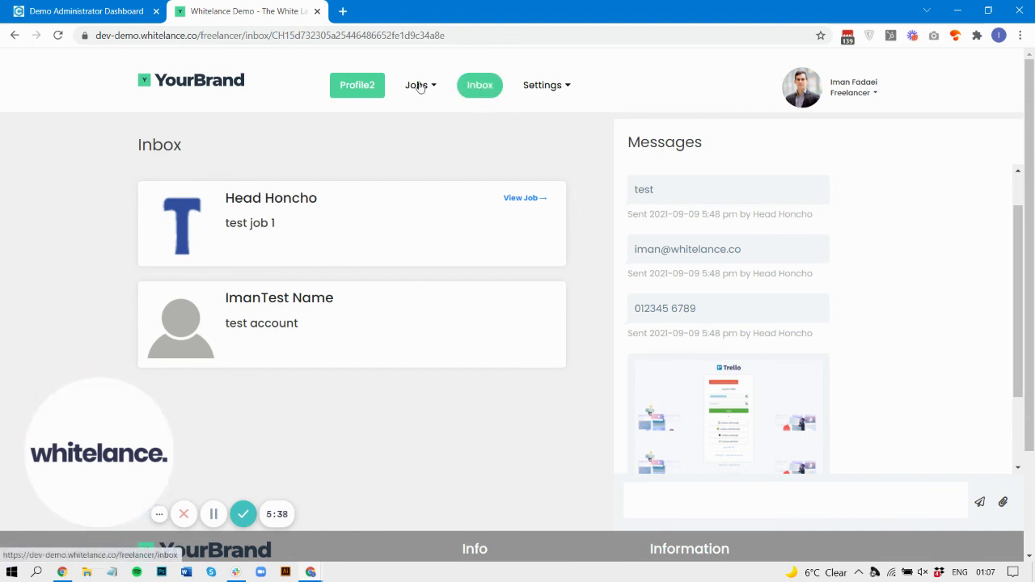
pyautogui.click(44, 10)
pyautogui.scroll(-4, 287, 259)
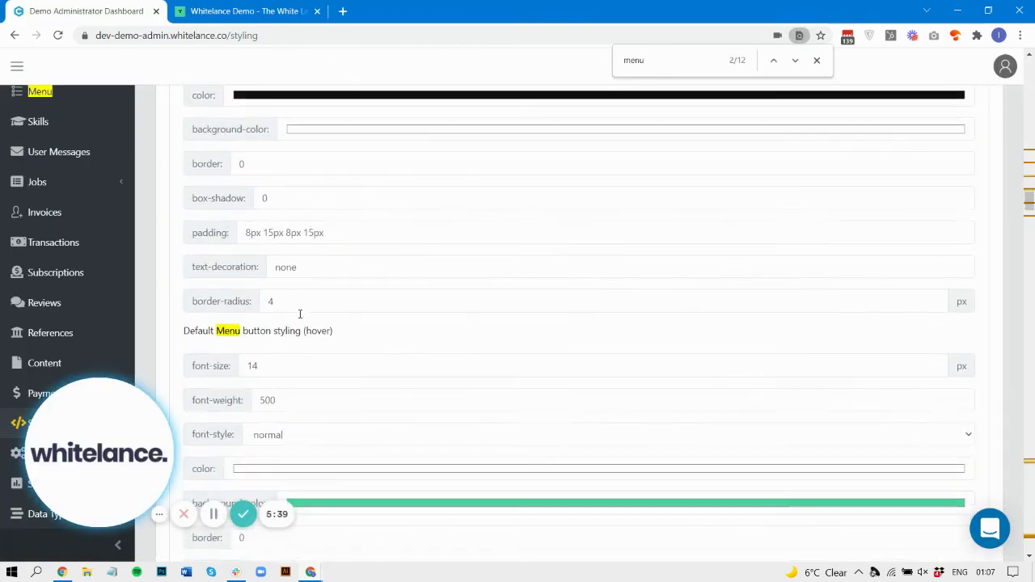
pyautogui.click(257, 10)
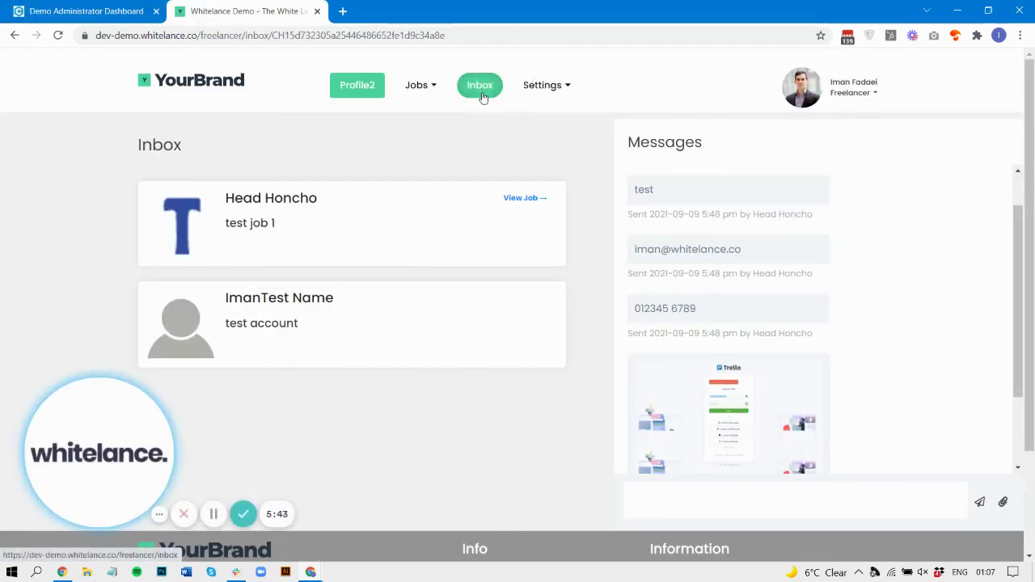
pyautogui.click(89, 11)
# Step: Review the Default Menu hover and active styling fields, then reopen the Freelancer menu editor
pyautogui.scroll(-1, 347, 353)
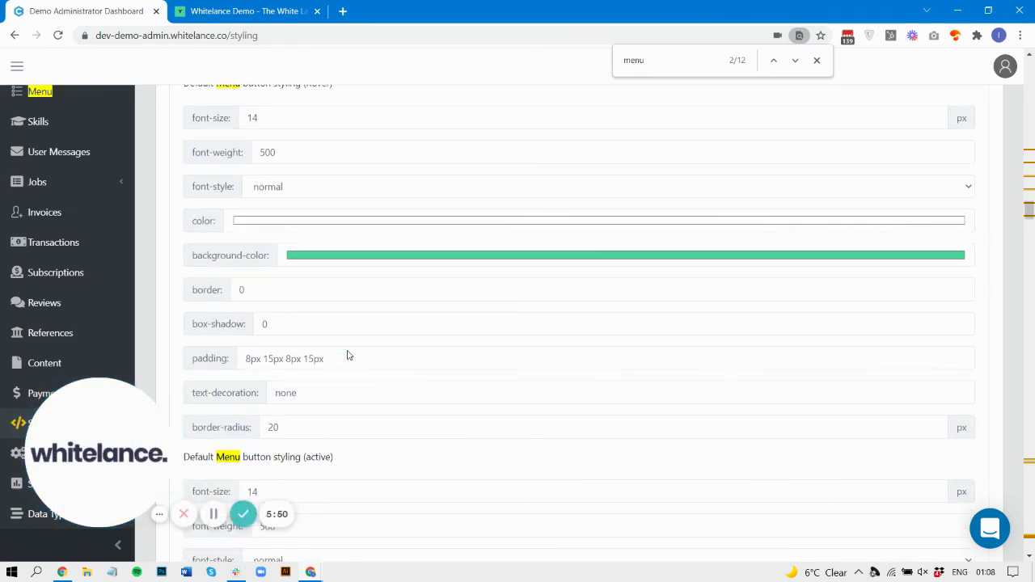
pyautogui.scroll(-2, 348, 354)
pyautogui.scroll(-2, 347, 355)
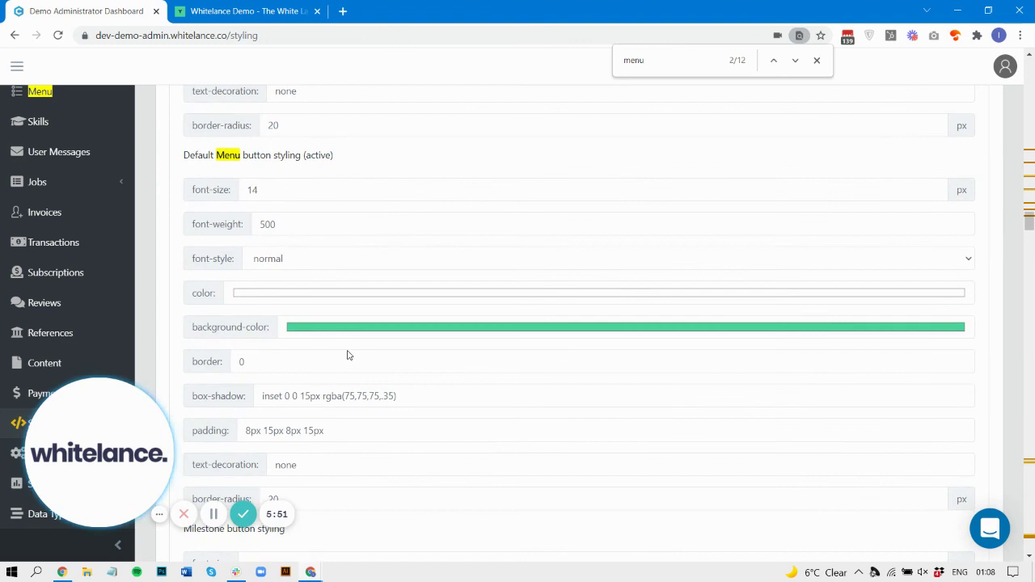
pyautogui.scroll(-1, 348, 355)
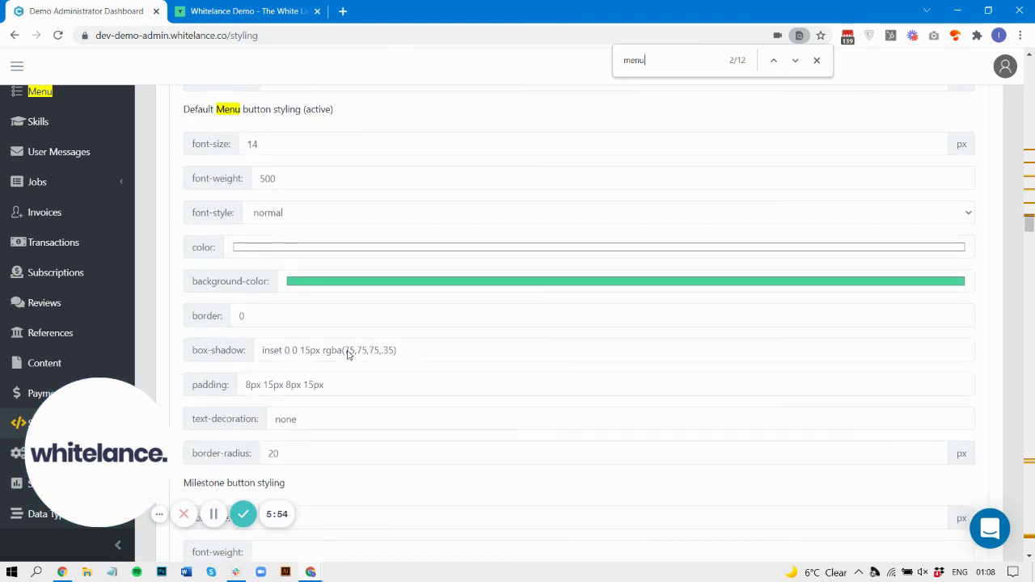
pyautogui.click(69, 93)
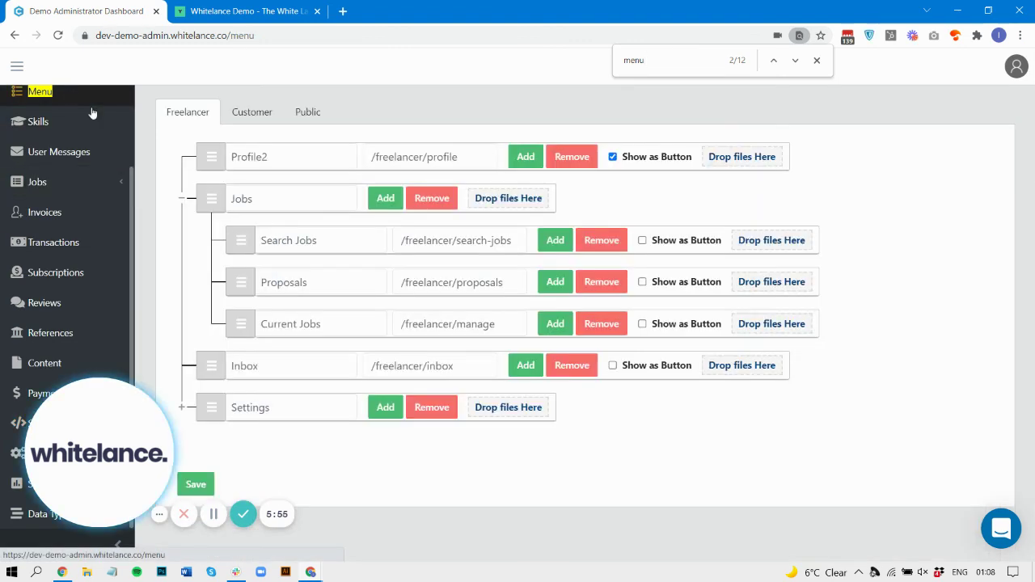